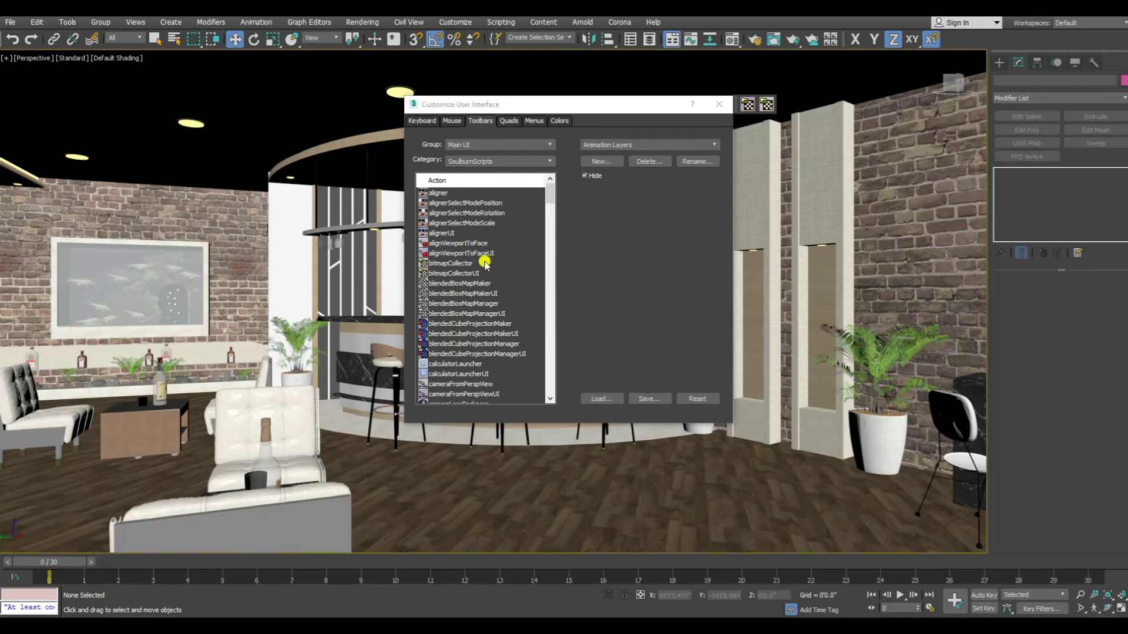
Add the SoulburnScripts bitmapCollectorUI action to the floating custom toolbar, then close Customize User Interface.
{"action": "left_click_drag", "start_coordinate": [647, 196], "coordinate": [758, 133]}
{"action": "left_click_drag", "start_coordinate": [748, 193], "coordinate": [770, 125]}
{"action": "key", "text": "Escape"}
{"action": "left_click", "coordinate": [458, 264]}
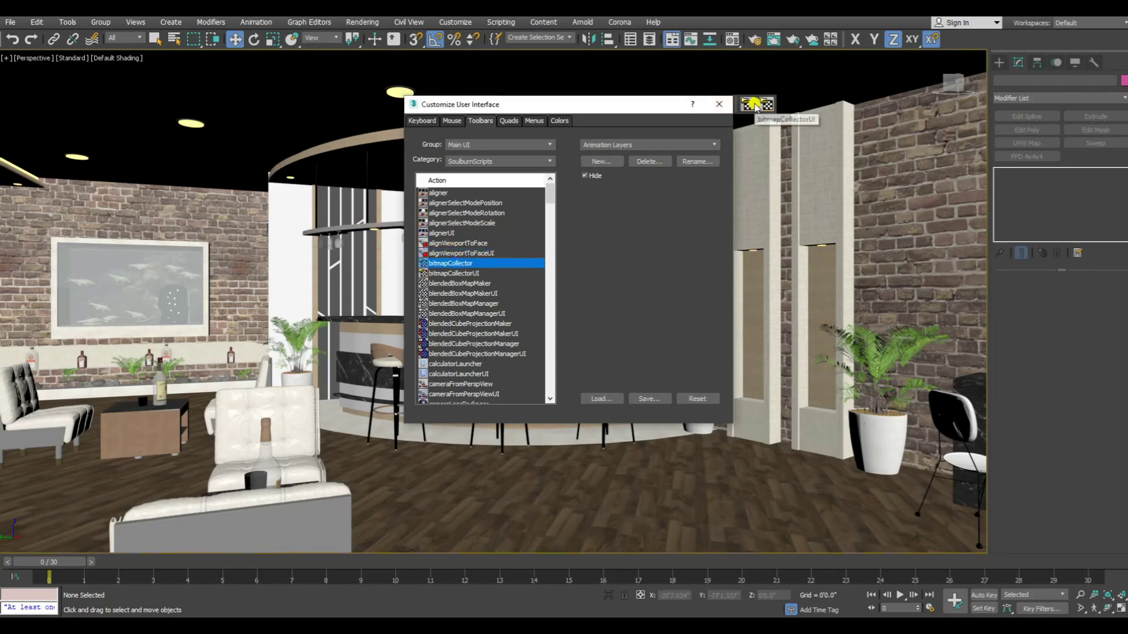
{"action": "left_click", "coordinate": [494, 272]}
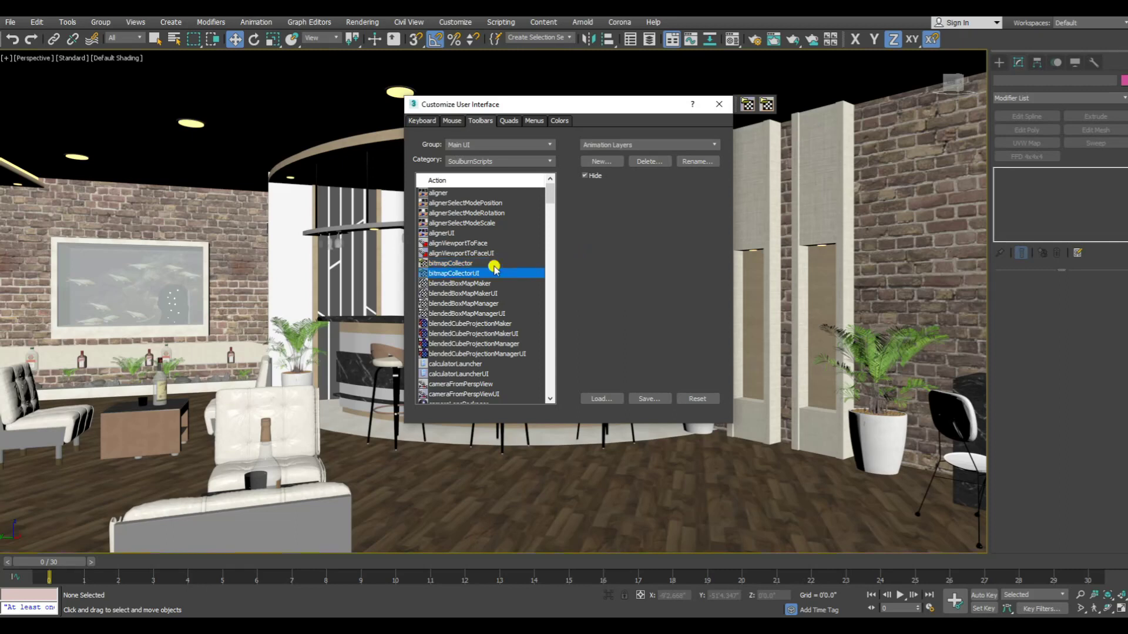
{"action": "left_click_drag", "start_coordinate": [745, 111], "coordinate": [752, 106]}
{"action": "left_click", "coordinate": [712, 104]}
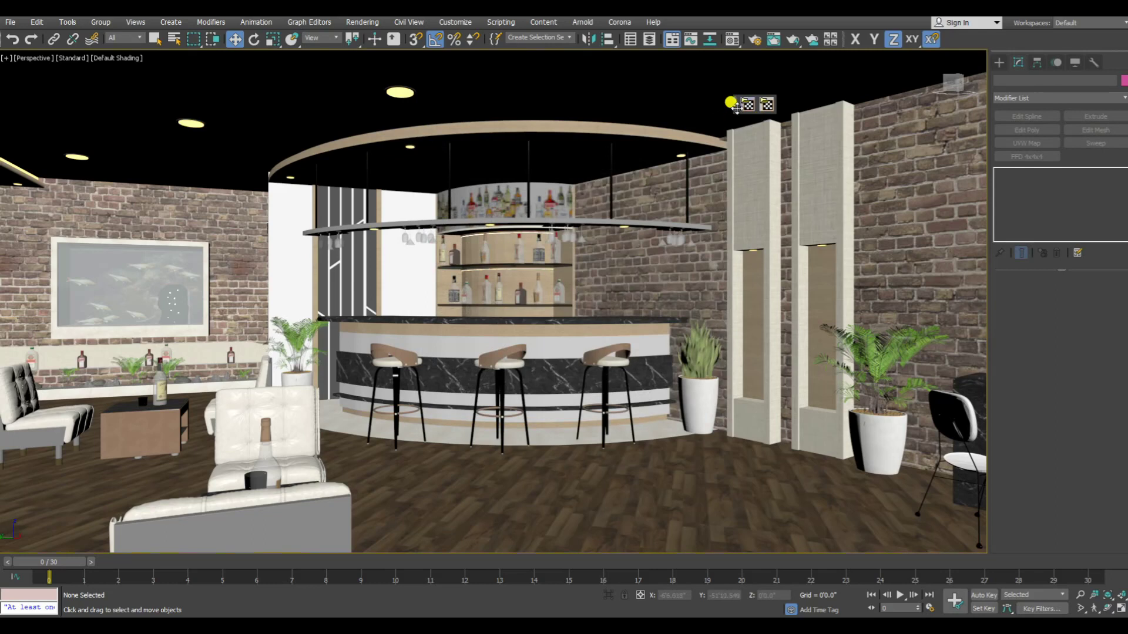
Dock the new script toolbar into the main toolbar and zoom out to the whole room.
{"action": "left_click_drag", "start_coordinate": [733, 107], "coordinate": [947, 37]}
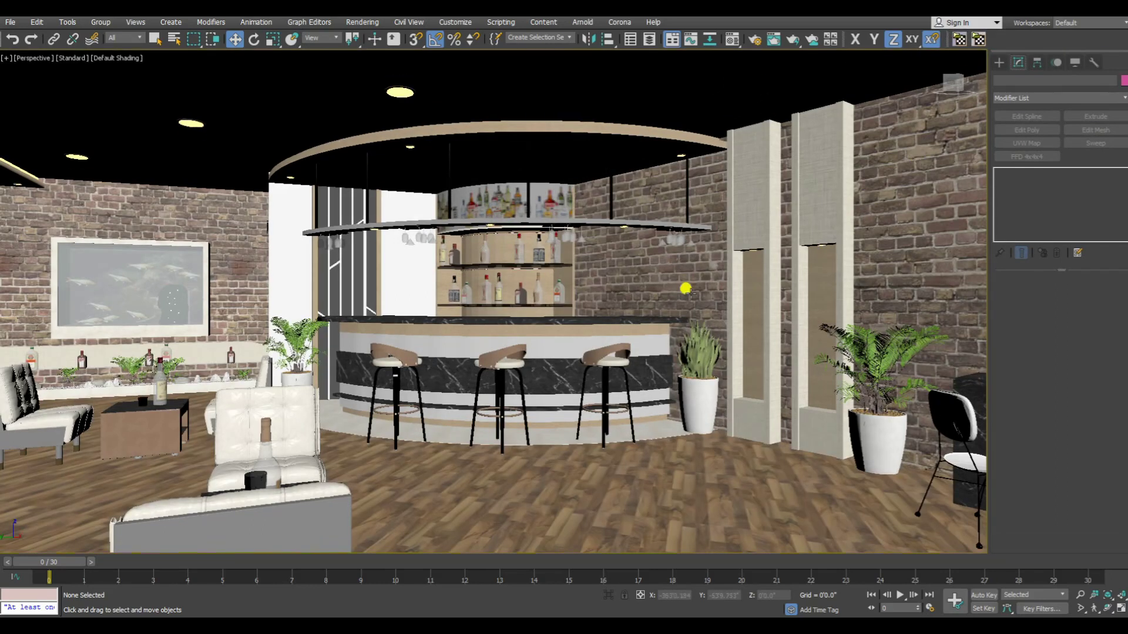
{"action": "scroll", "coordinate": [526, 292], "scroll_direction": "down", "scroll_amount": 5}
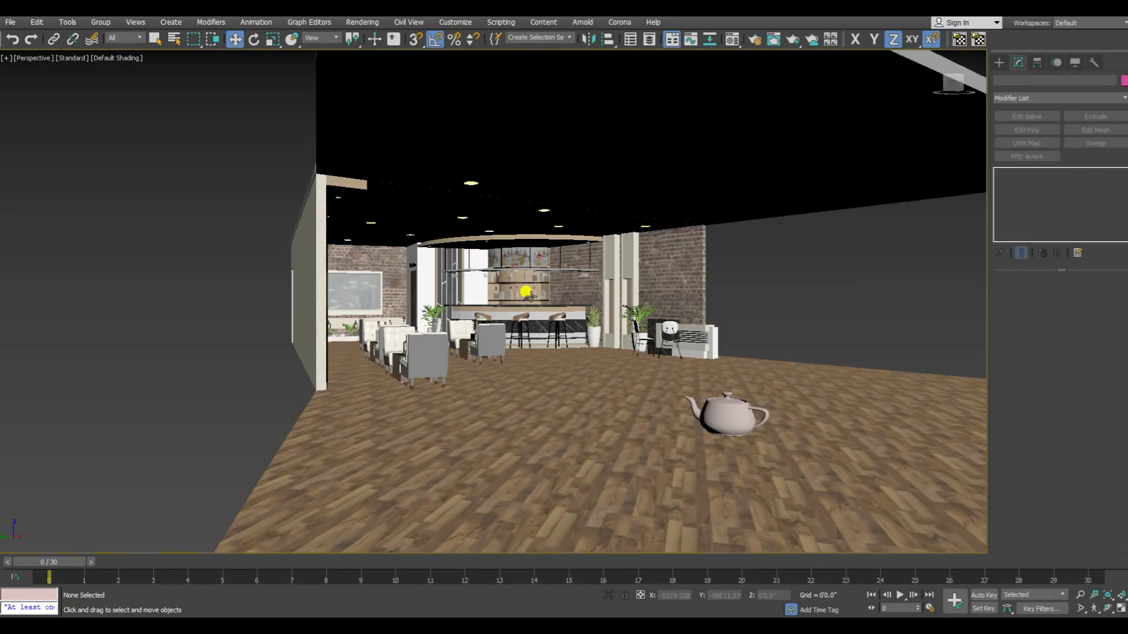
{"action": "scroll", "coordinate": [526, 292], "scroll_direction": "down", "scroll_amount": 5}
{"action": "middle_click_drag", "start_coordinate": [526, 292], "coordinate": [559, 383], "text": "alt"}
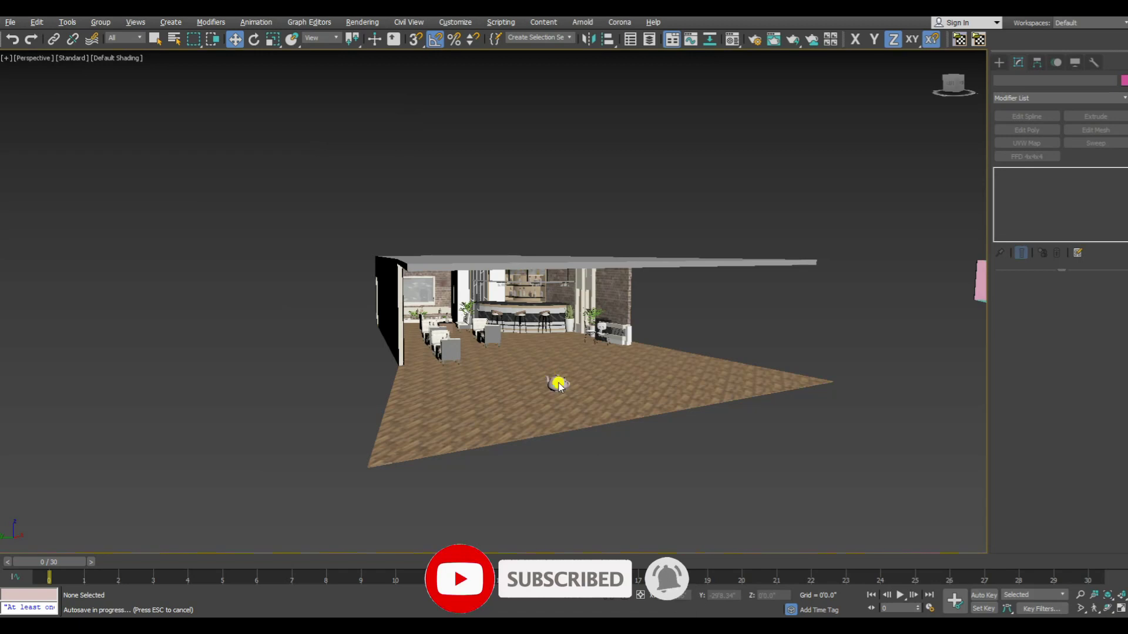
Delete the teapot from the bar floor.
{"action": "left_click", "coordinate": [558, 385]}
{"action": "scroll", "coordinate": [559, 385], "scroll_direction": "up", "scroll_amount": 3}
{"action": "scroll", "coordinate": [558, 383], "scroll_direction": "up", "scroll_amount": 6}
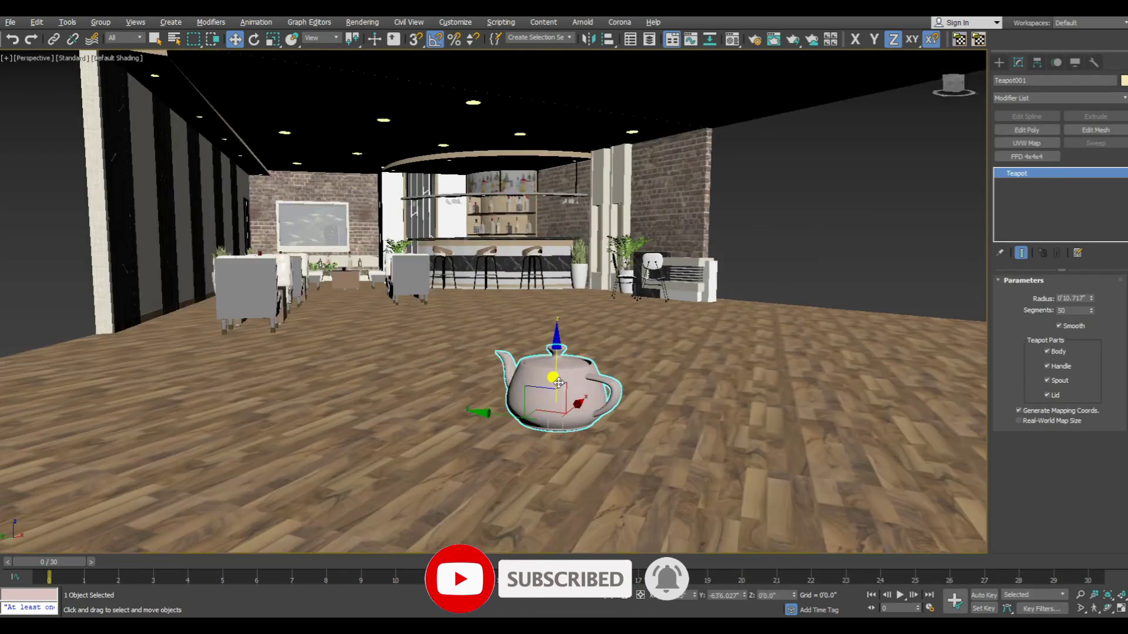
{"action": "key", "text": "Delete"}
{"action": "scroll", "coordinate": [529, 376], "scroll_direction": "down", "scroll_amount": 8}
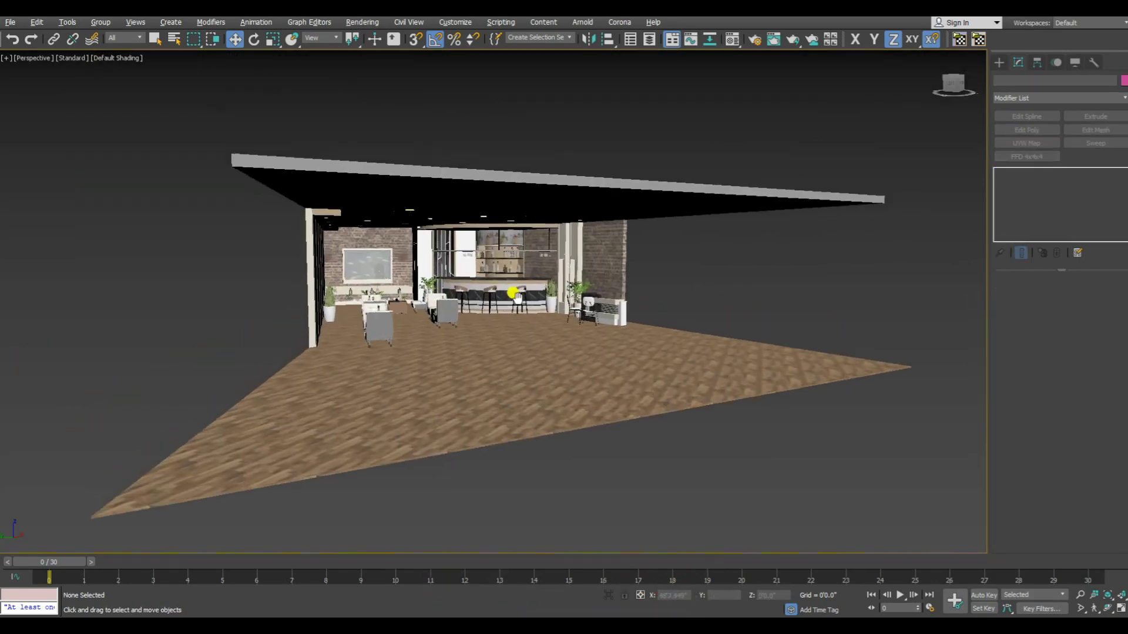
{"action": "scroll", "coordinate": [516, 291], "scroll_direction": "up", "scroll_amount": 3}
{"action": "scroll", "coordinate": [517, 282], "scroll_direction": "up", "scroll_amount": 3}
{"action": "scroll", "coordinate": [517, 264], "scroll_direction": "up", "scroll_amount": 3}
Pan and zoom the view to show more floor and the left wall.
{"action": "mouse_move", "coordinate": [515, 253]}
{"action": "middle_mouse_down"}
{"action": "mouse_move", "coordinate": [546, 324]}
{"action": "mouse_move", "coordinate": [566, 328]}
{"action": "middle_mouse_up"}
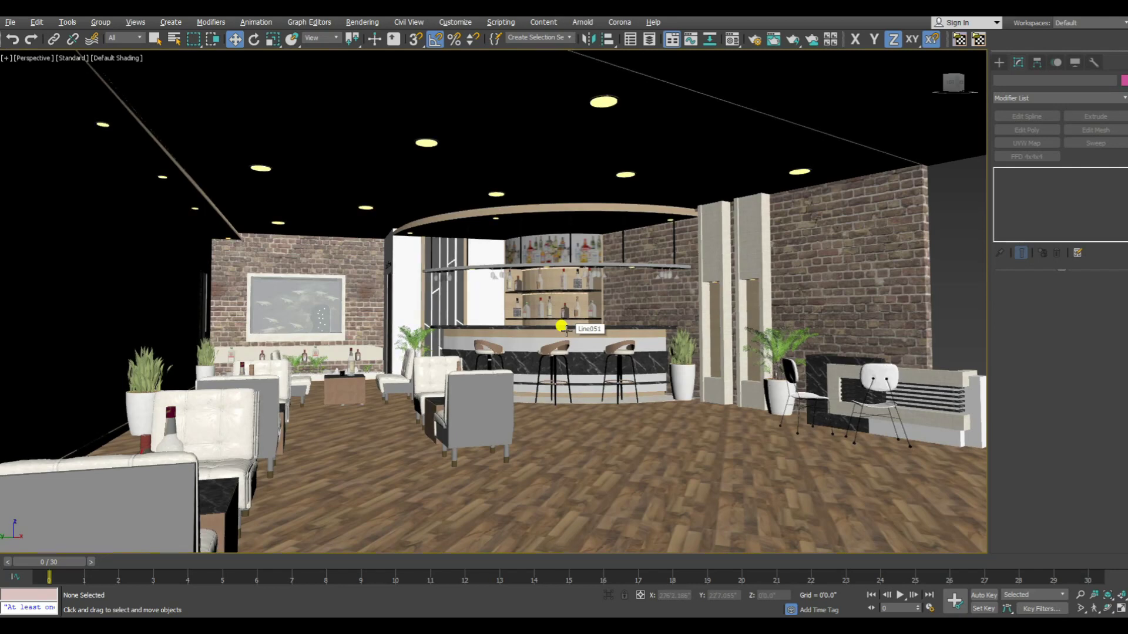
{"action": "key", "text": "shift+a"}
{"action": "left_click", "coordinate": [601, 353]}
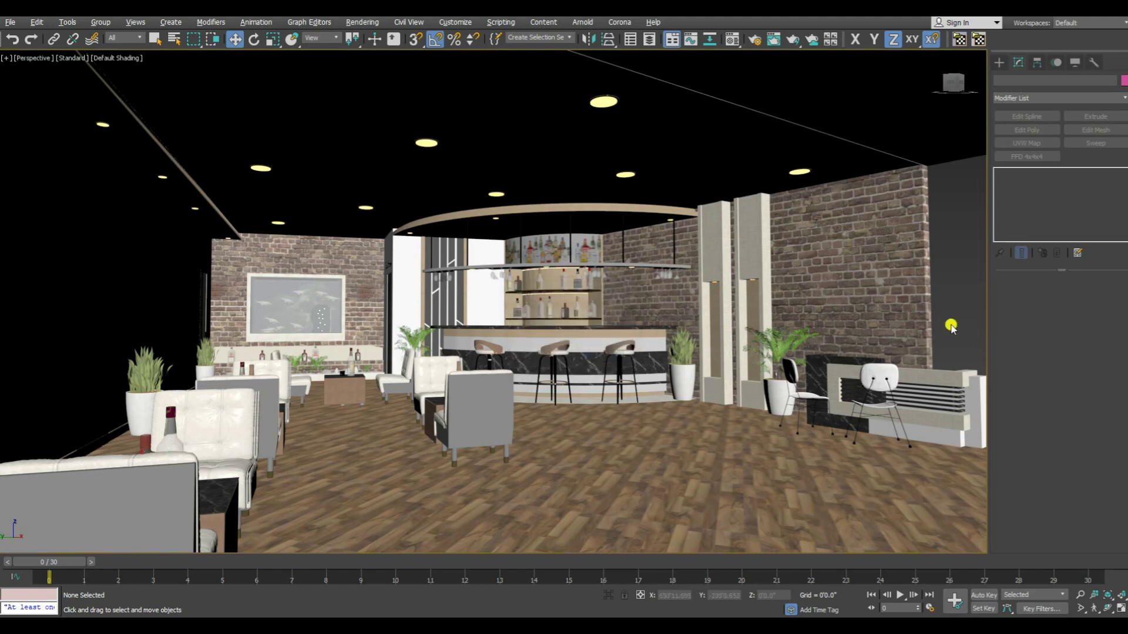
{"action": "scroll", "coordinate": [705, 335], "scroll_direction": "down", "scroll_amount": 5}
{"action": "scroll", "coordinate": [529, 346], "scroll_direction": "up", "scroll_amount": 4}
{"action": "middle_click_drag", "start_coordinate": [517, 347], "coordinate": [487, 350]}
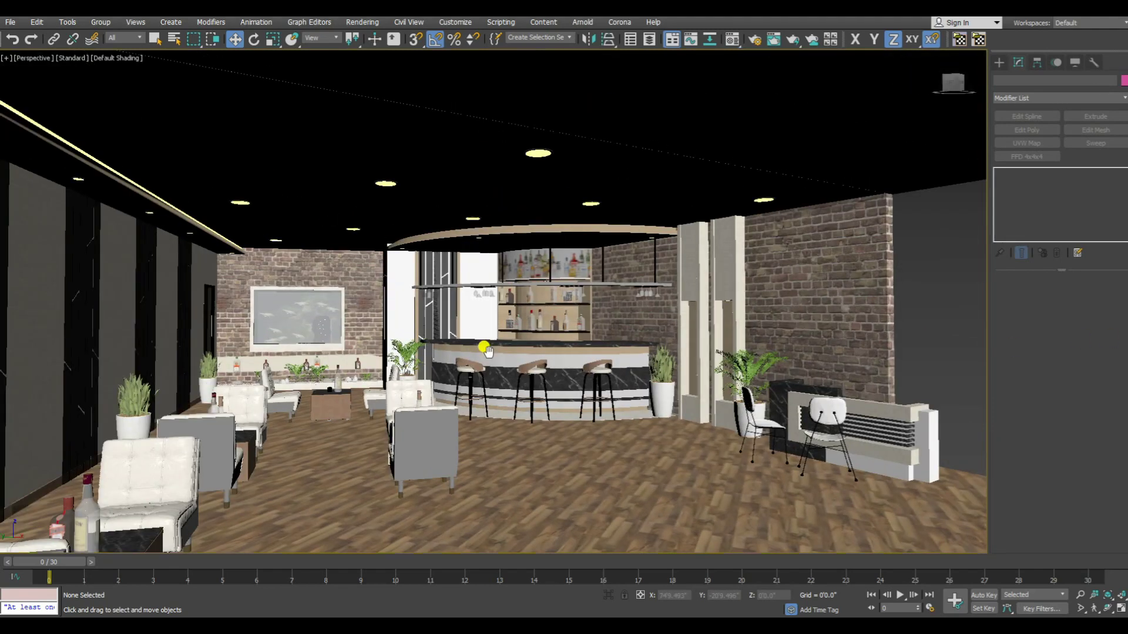
{"action": "scroll", "coordinate": [487, 347], "scroll_direction": "down", "scroll_amount": 5}
{"action": "scroll", "coordinate": [508, 336], "scroll_direction": "up", "scroll_amount": 3}
{"action": "scroll", "coordinate": [570, 325], "scroll_direction": "down", "scroll_amount": 5}
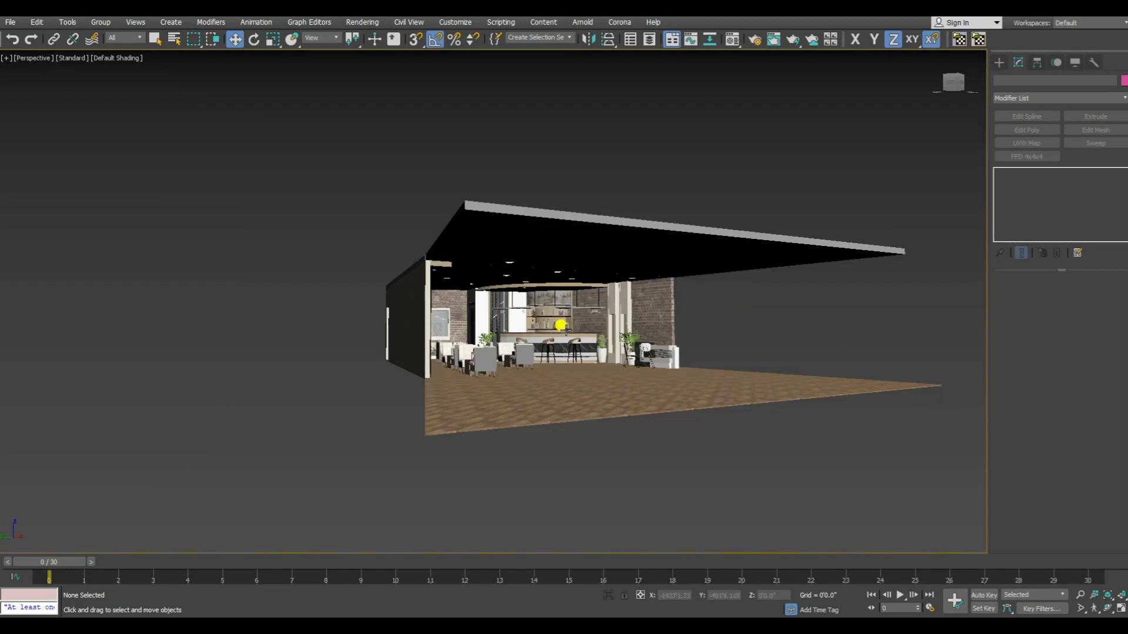
{"action": "scroll", "coordinate": [558, 325], "scroll_direction": "up", "scroll_amount": 4}
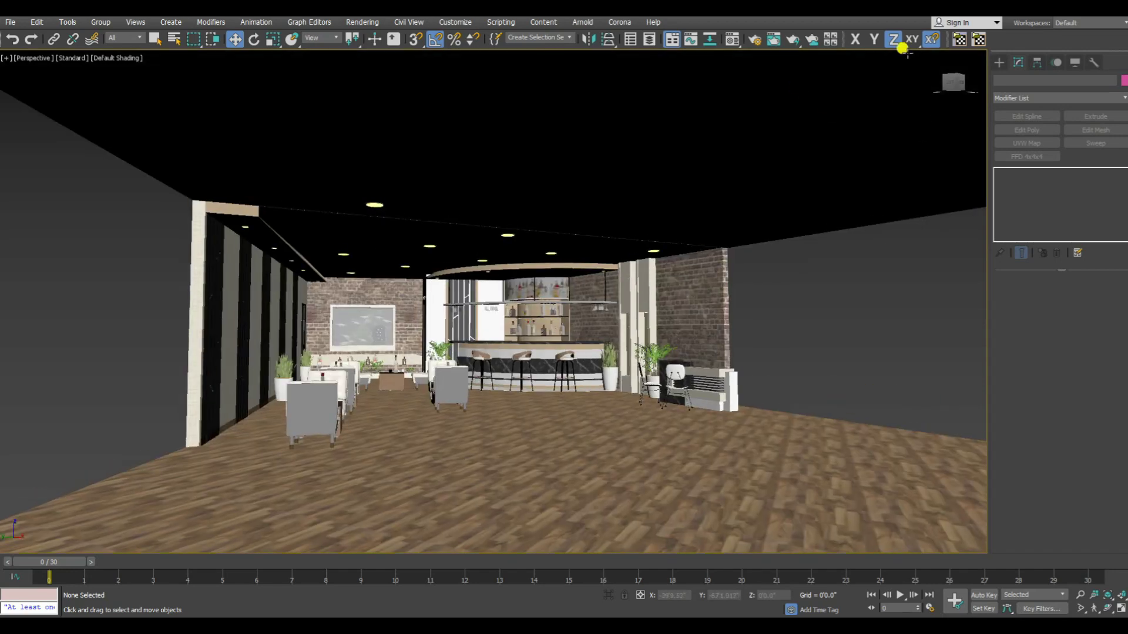
Launch bitmapCollector and browse its destination path to the Pictures library.
{"action": "left_click", "coordinate": [960, 40]}
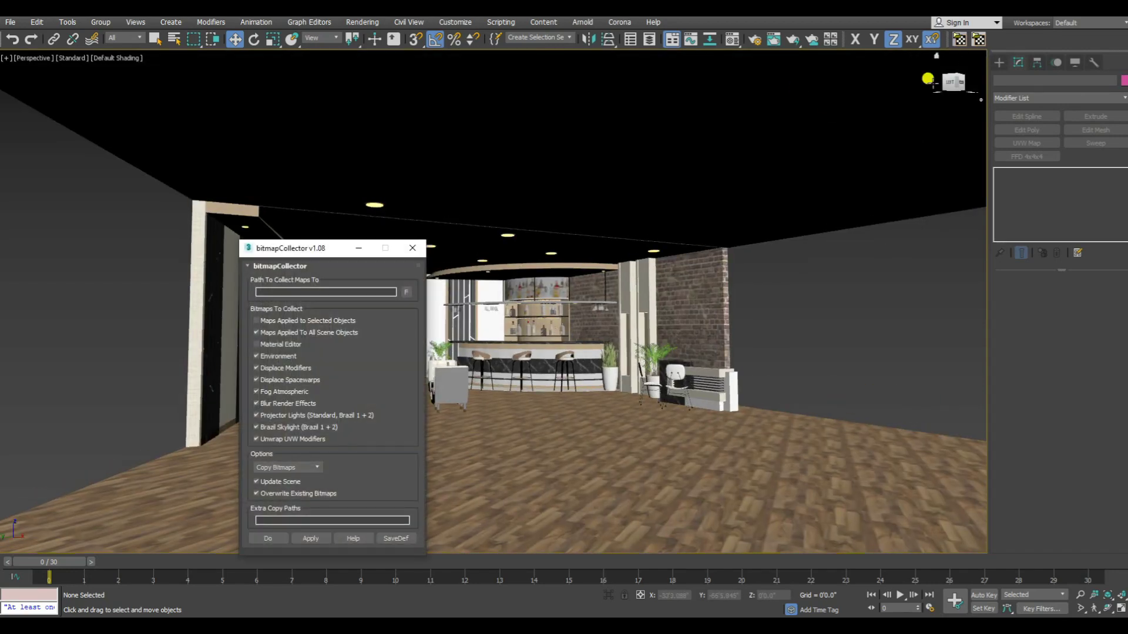
{"action": "mouse_move", "coordinate": [333, 248]}
{"action": "left_mouse_down"}
{"action": "mouse_move", "coordinate": [535, 284]}
{"action": "mouse_move", "coordinate": [854, 205]}
{"action": "left_mouse_up"}
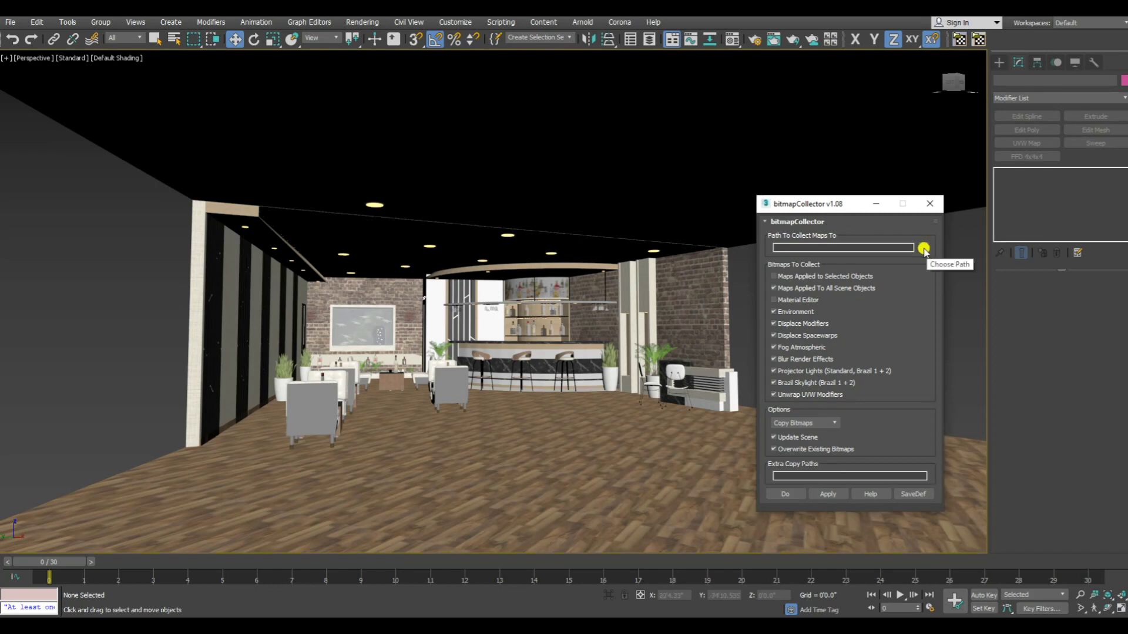
{"action": "left_click", "coordinate": [924, 249]}
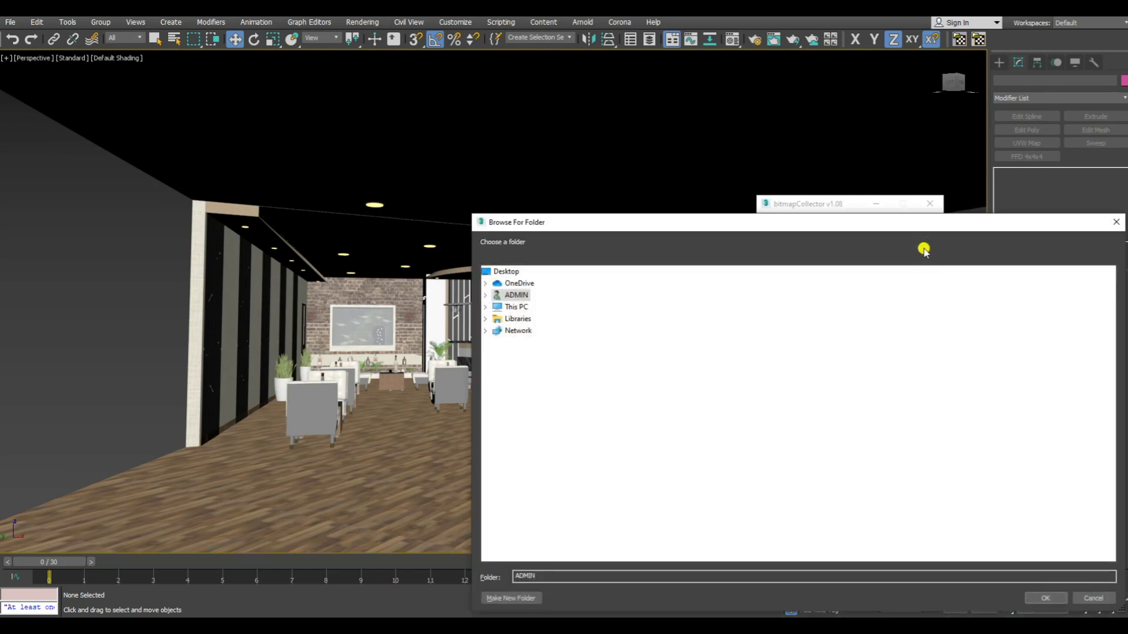
{"action": "left_click", "coordinate": [485, 318]}
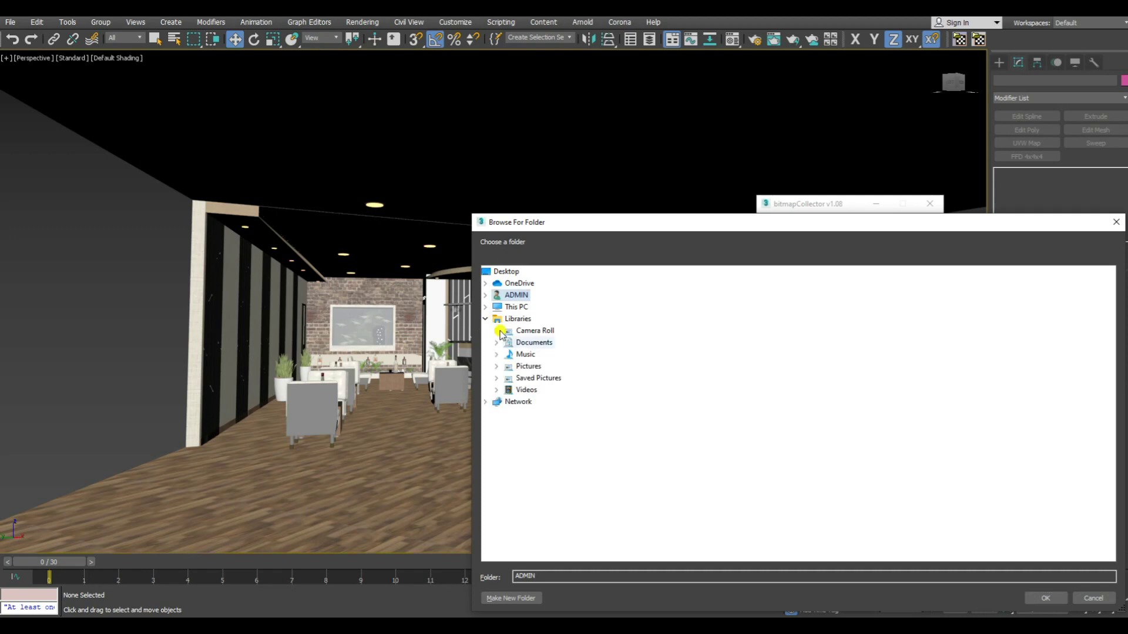
{"action": "double_click", "coordinate": [529, 366]}
Choose the Bitmap Collect 3ds max folder, enable all map sources, and run the collection.
{"action": "left_click", "coordinate": [565, 390]}
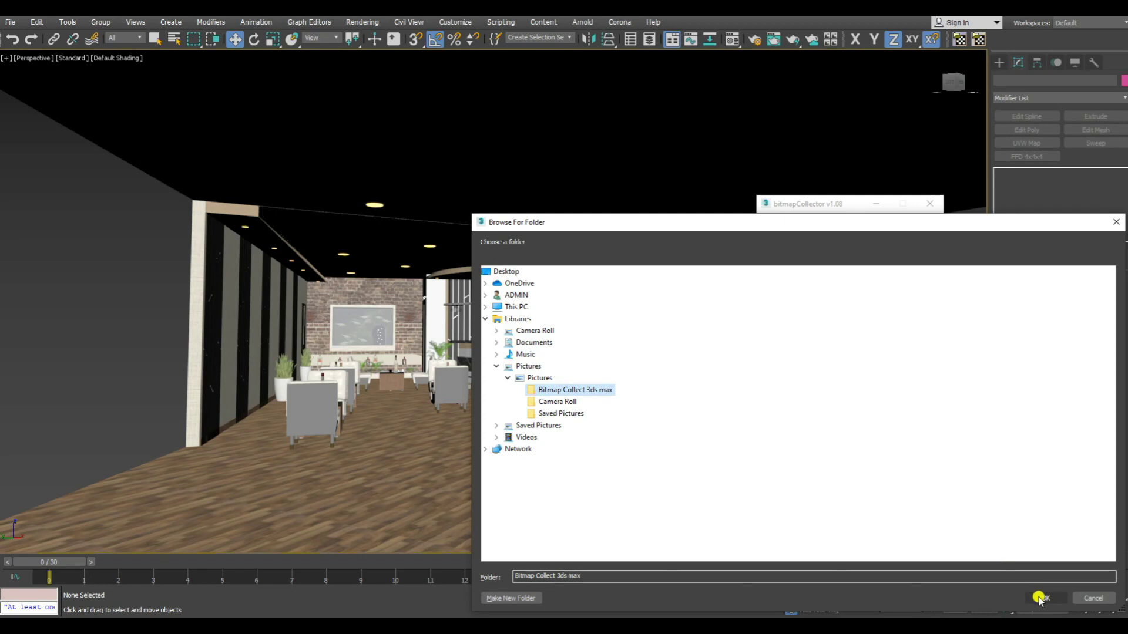
{"action": "left_click", "coordinate": [1041, 598]}
{"action": "left_click", "coordinate": [793, 279]}
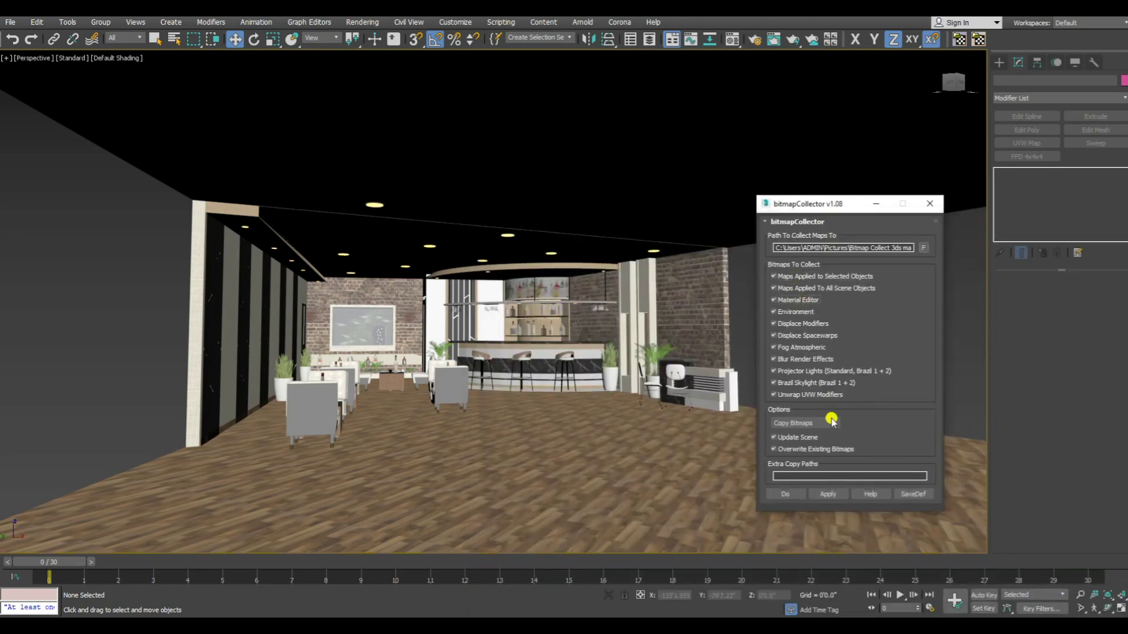
{"action": "left_click", "coordinate": [787, 494]}
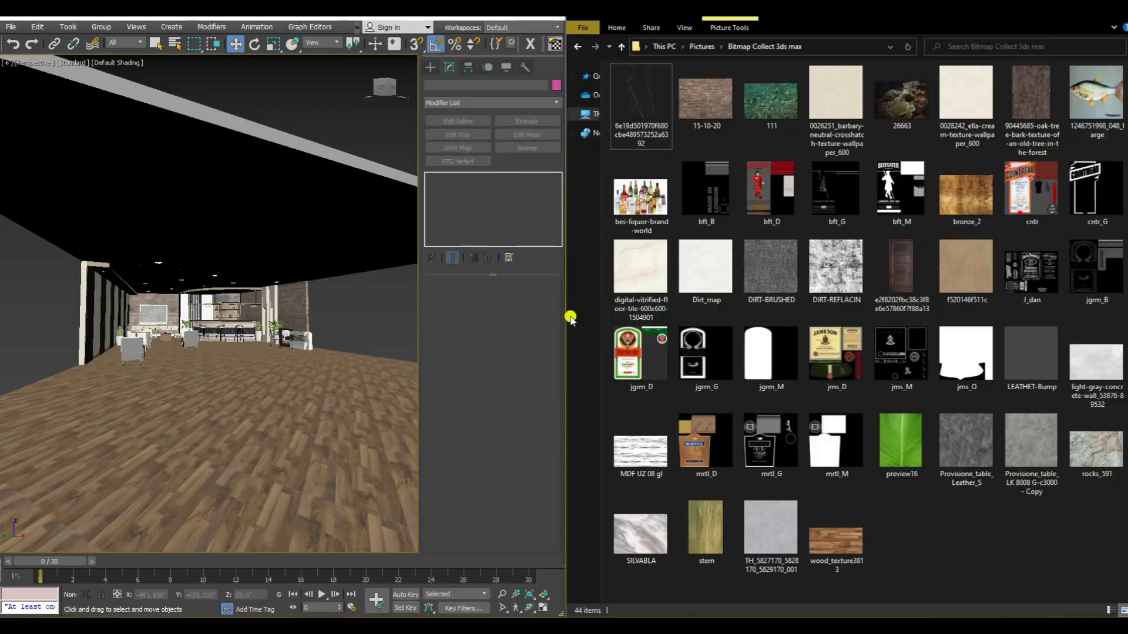
Drag the 15-10-20 brick texture from the collected folder into the scene.
{"action": "scroll", "coordinate": [267, 321], "scroll_direction": "up", "scroll_amount": 2}
{"action": "scroll", "coordinate": [267, 320], "scroll_direction": "up", "scroll_amount": 2}
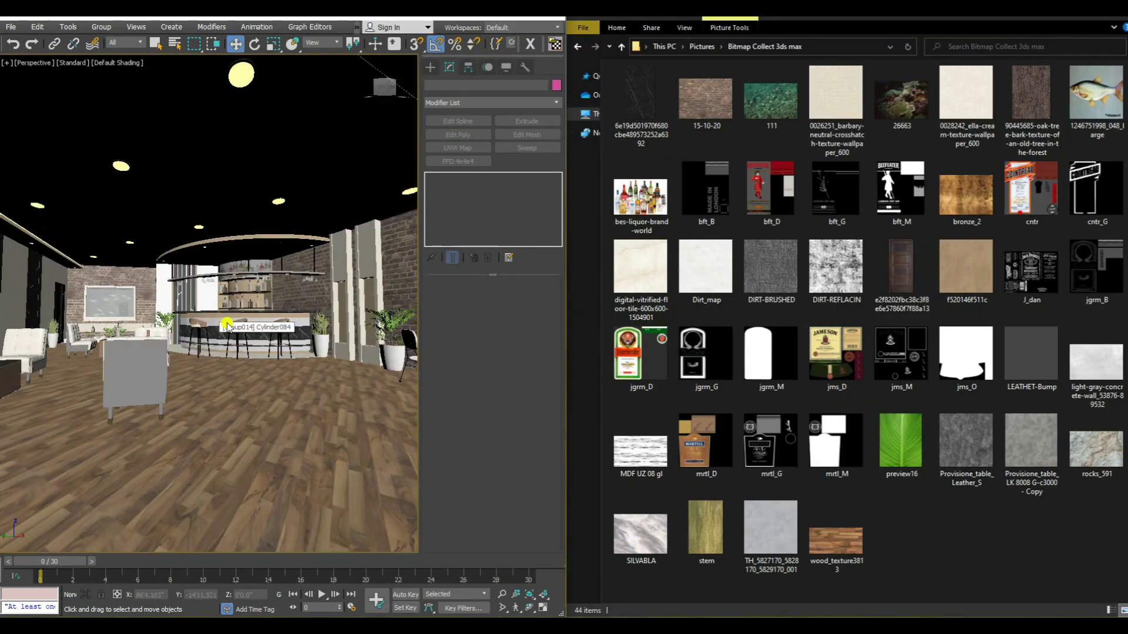
{"action": "scroll", "coordinate": [267, 321], "scroll_direction": "up", "scroll_amount": 2}
{"action": "mouse_move", "coordinate": [705, 100]}
{"action": "left_mouse_down"}
{"action": "mouse_move", "coordinate": [348, 228]}
{"action": "mouse_move", "coordinate": [355, 276]}
{"action": "left_mouse_up"}
{"action": "scroll", "coordinate": [353, 259], "scroll_direction": "up", "scroll_amount": 3}
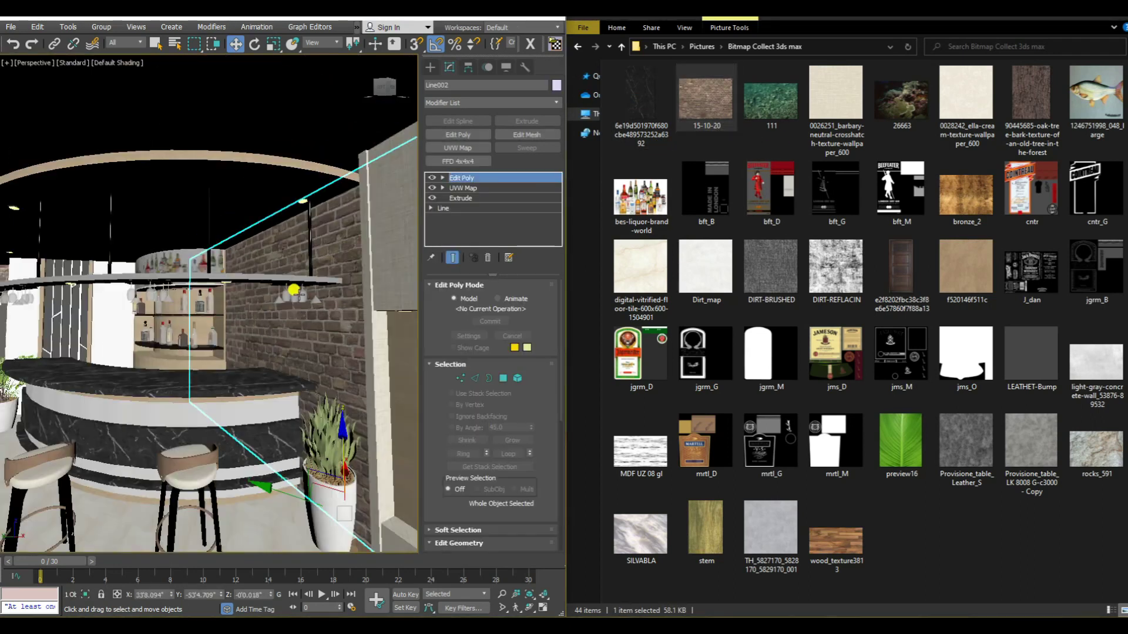
{"action": "scroll", "coordinate": [355, 288], "scroll_direction": "up", "scroll_amount": 2}
{"action": "scroll", "coordinate": [357, 300], "scroll_direction": "up", "scroll_amount": 2}
{"action": "scroll", "coordinate": [327, 304], "scroll_direction": "down", "scroll_amount": 3}
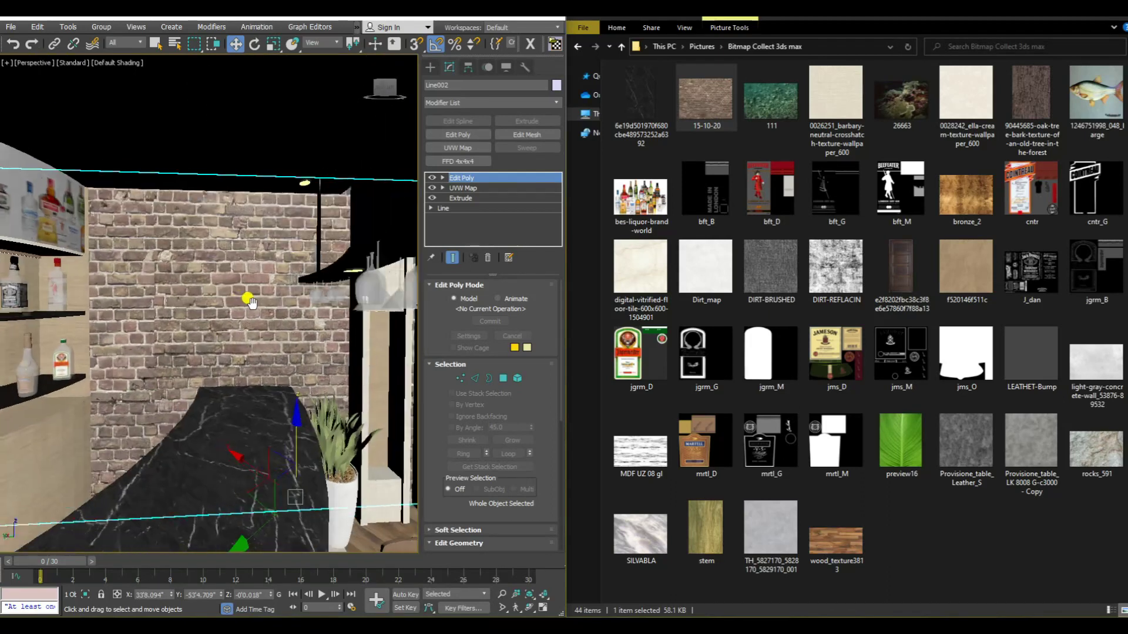
{"action": "scroll", "coordinate": [247, 300], "scroll_direction": "down", "scroll_amount": 2}
{"action": "scroll", "coordinate": [251, 323], "scroll_direction": "down", "scroll_amount": 3}
{"action": "scroll", "coordinate": [251, 323], "scroll_direction": "up", "scroll_amount": 3}
{"action": "scroll", "coordinate": [253, 329], "scroll_direction": "down", "scroll_amount": 3}
{"action": "scroll", "coordinate": [253, 335], "scroll_direction": "up", "scroll_amount": 1}
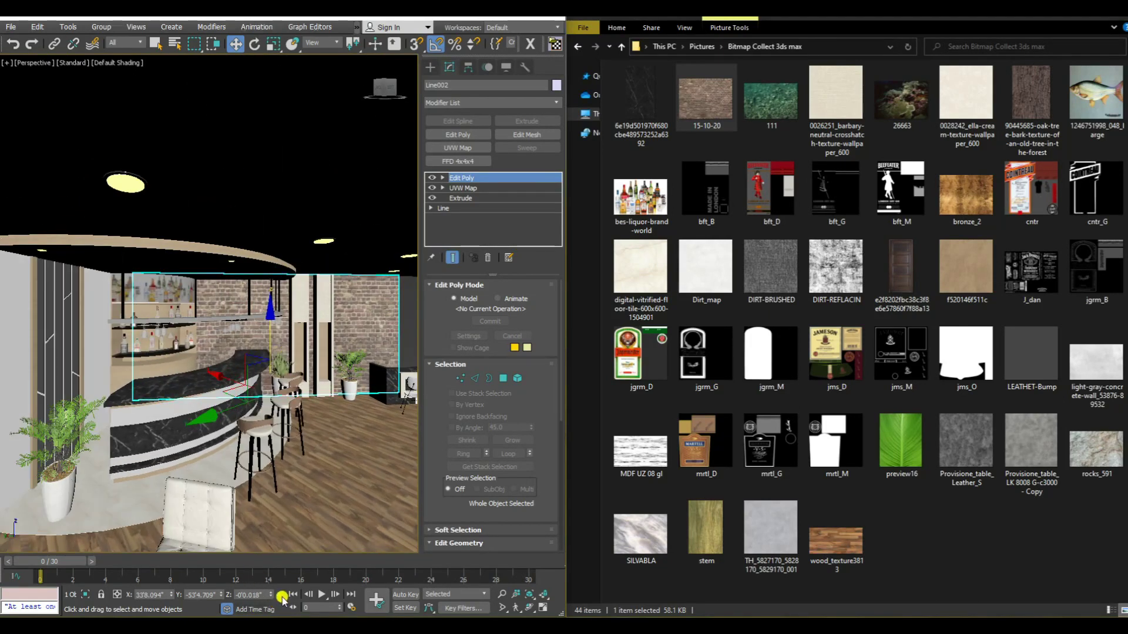
Isolate the brick wall Line002 and highlight its matching 15-10-20 texture.
{"action": "left_click", "coordinate": [85, 595]}
{"action": "scroll", "coordinate": [234, 335], "scroll_direction": "up", "scroll_amount": 2}
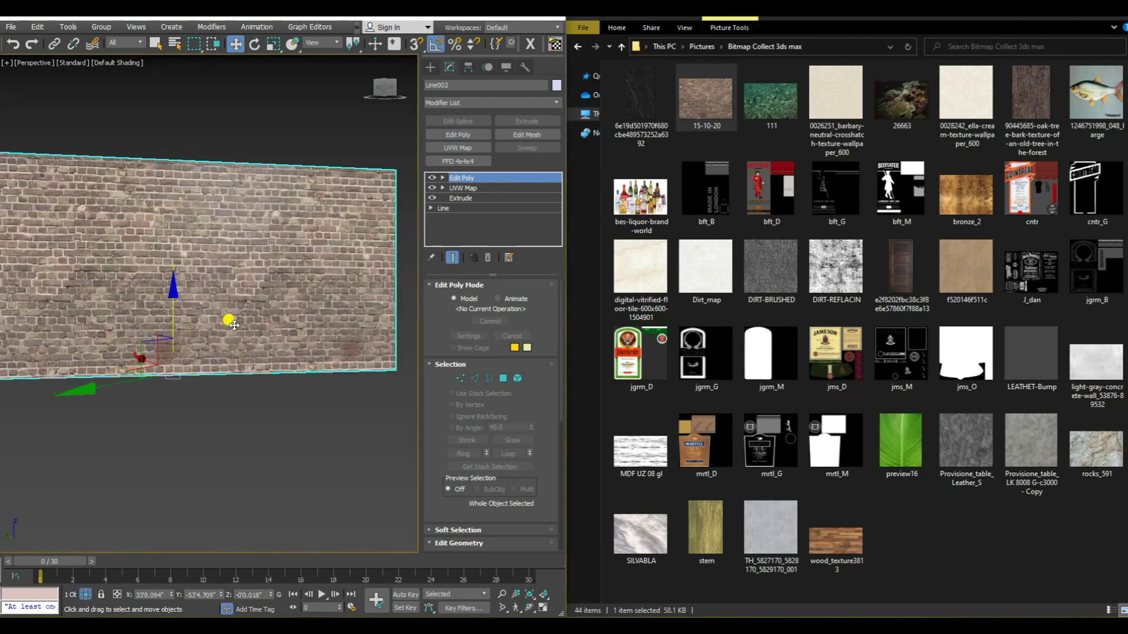
{"action": "scroll", "coordinate": [229, 320], "scroll_direction": "up", "scroll_amount": 2}
{"action": "left_click", "coordinate": [720, 112]}
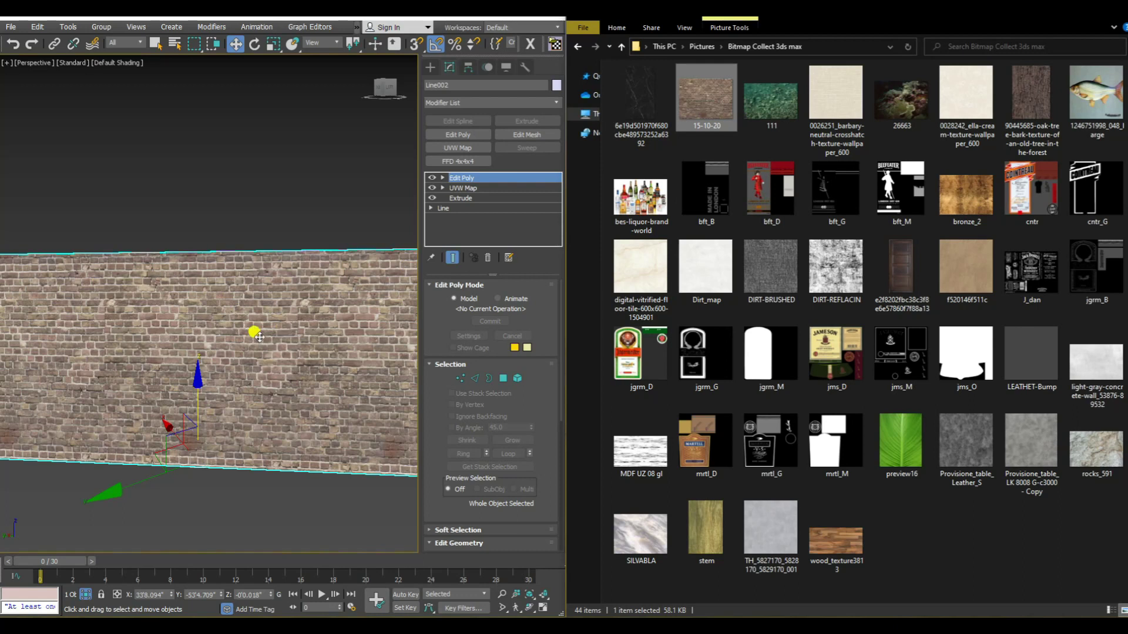
Orbit around the isolated brick wall and deselect it.
{"action": "scroll", "coordinate": [211, 262], "scroll_direction": "down", "scroll_amount": 3}
{"action": "mouse_move", "coordinate": [223, 229]}
{"action": "middle_mouse_down", "text": "alt"}
{"action": "mouse_move", "coordinate": [255, 255]}
{"action": "mouse_move", "coordinate": [211, 374]}
{"action": "middle_mouse_up", "text": "alt"}
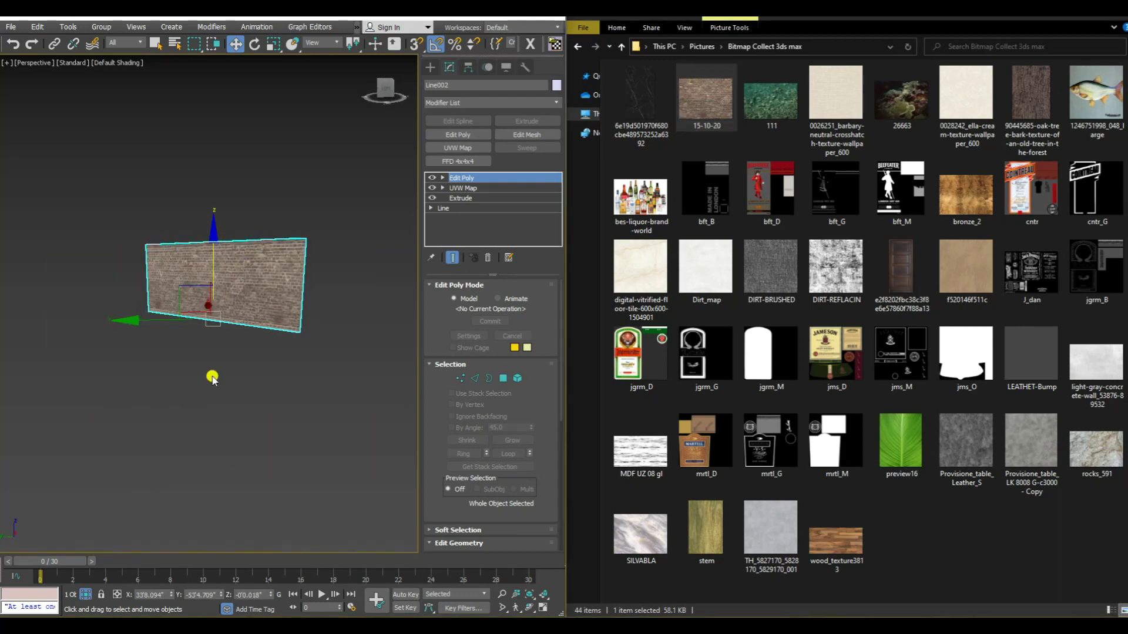
{"action": "left_click", "coordinate": [211, 375]}
{"action": "scroll", "coordinate": [204, 289], "scroll_direction": "up", "scroll_amount": 2}
{"action": "mouse_move", "coordinate": [205, 289]}
{"action": "middle_mouse_down", "text": "alt"}
{"action": "mouse_move", "coordinate": [199, 325]}
{"action": "mouse_move", "coordinate": [216, 340]}
{"action": "mouse_move", "coordinate": [223, 378]}
{"action": "middle_mouse_up", "text": "alt"}
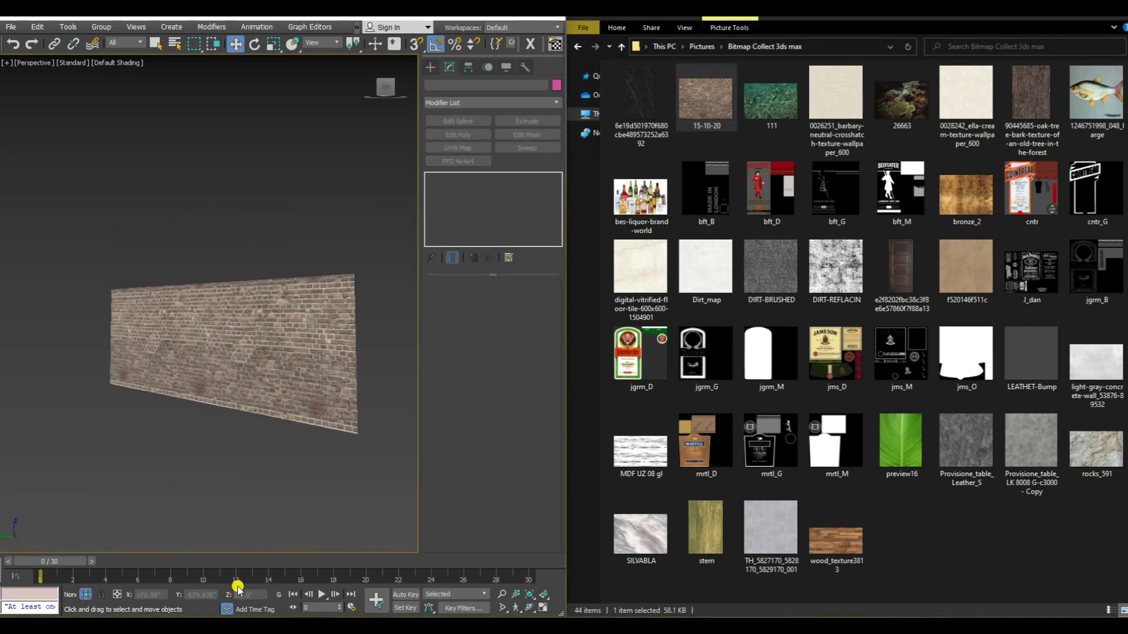
Exit isolation and isolate the curved bar counter Line051 with Alt+Q.
{"action": "left_click", "coordinate": [85, 595]}
{"action": "scroll", "coordinate": [262, 356], "scroll_direction": "up", "scroll_amount": 2}
{"action": "left_click", "coordinate": [263, 357]}
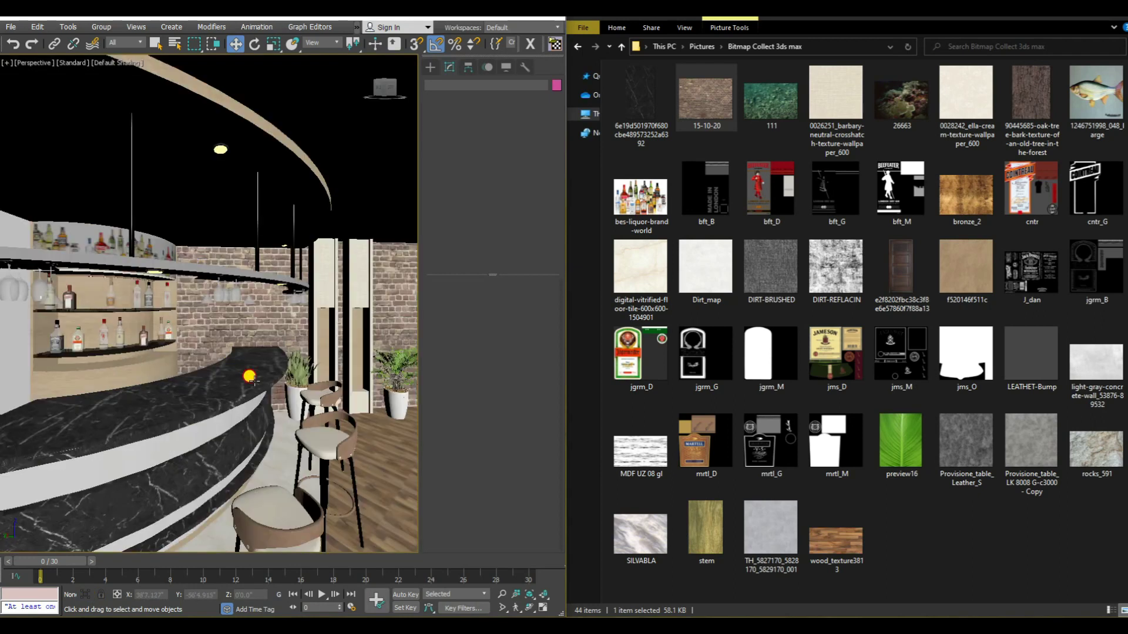
{"action": "scroll", "coordinate": [263, 357], "scroll_direction": "up", "scroll_amount": 2}
{"action": "middle_click_drag", "start_coordinate": [263, 357], "coordinate": [271, 353], "text": "alt"}
{"action": "scroll", "coordinate": [271, 352], "scroll_direction": "up", "scroll_amount": 2}
{"action": "scroll", "coordinate": [277, 349], "scroll_direction": "up", "scroll_amount": 2}
{"action": "key", "text": "alt+q"}
{"action": "scroll", "coordinate": [232, 290], "scroll_direction": "up", "scroll_amount": 2}
{"action": "middle_click_drag", "start_coordinate": [232, 289], "coordinate": [231, 295], "text": "alt"}
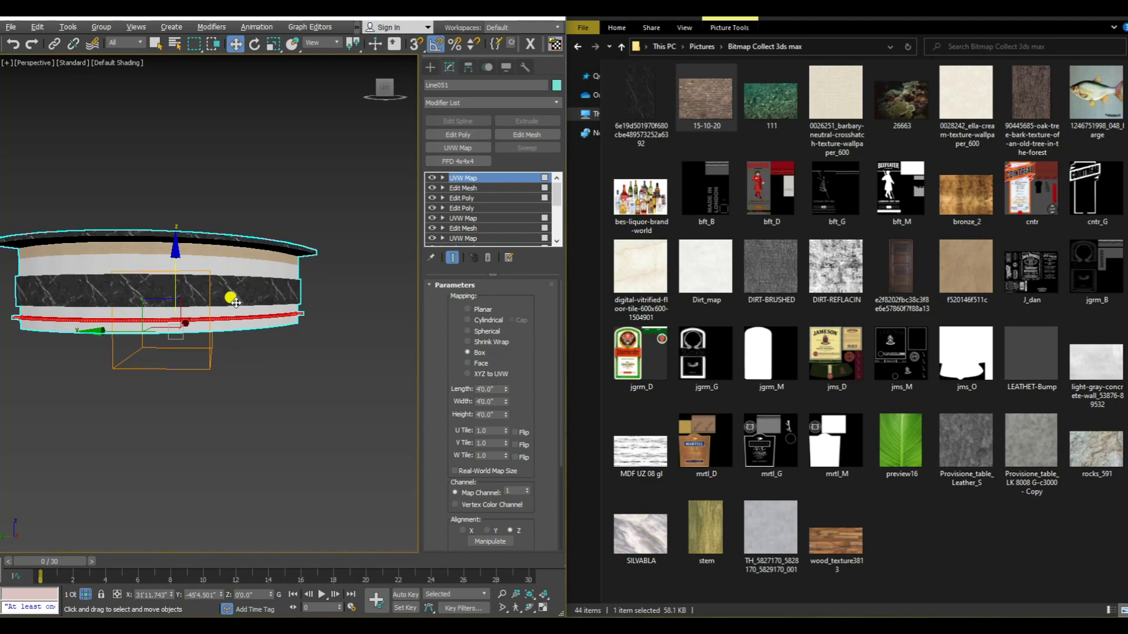
{"action": "scroll", "coordinate": [265, 328], "scroll_direction": "down", "scroll_amount": 1}
Drag the first collected texture, the dark marble, onto the bar counter and inspect it.
{"action": "left_click", "coordinate": [640, 103]}
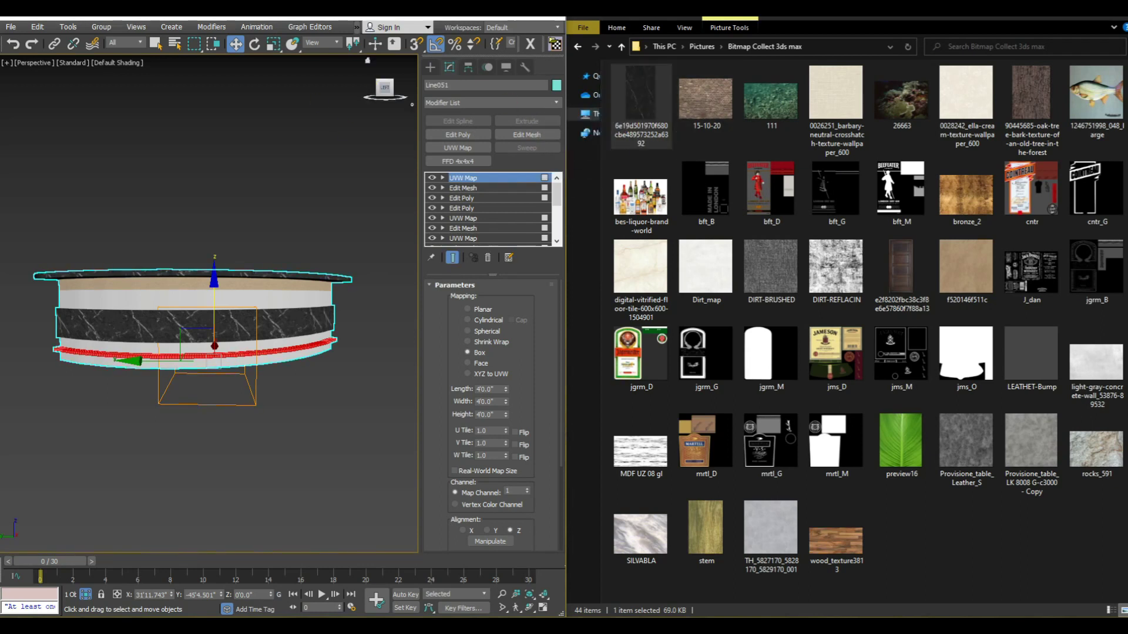
{"action": "left_click_drag", "start_coordinate": [641, 109], "coordinate": [207, 323]}
{"action": "left_click", "coordinate": [549, 179]}
{"action": "middle_click_drag", "start_coordinate": [235, 293], "coordinate": [256, 303], "text": "alt"}
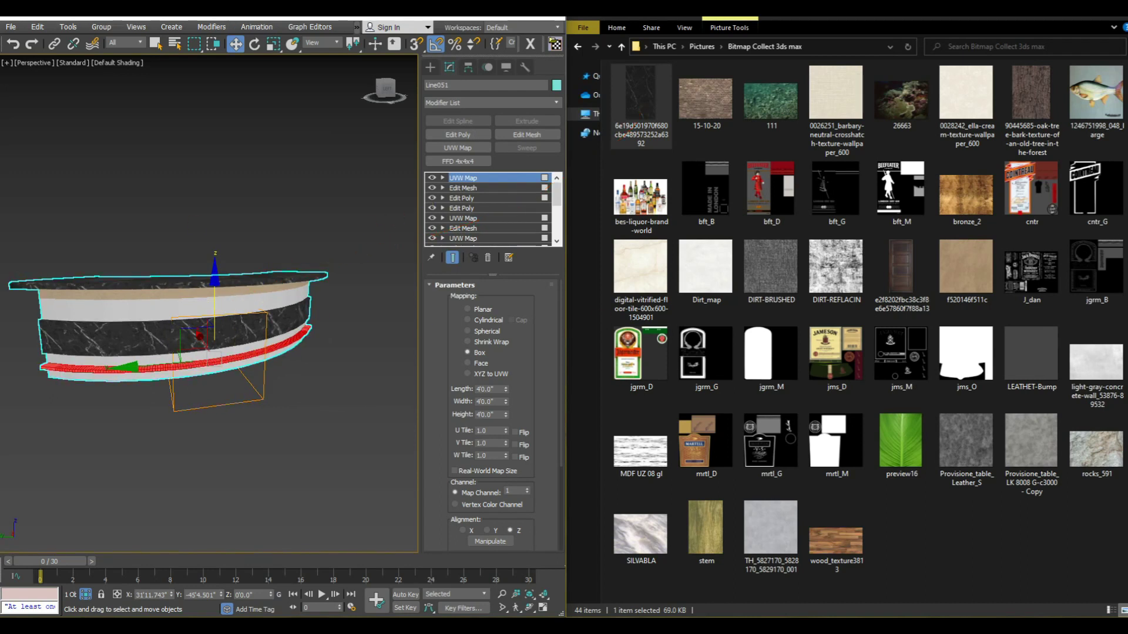
{"action": "middle_click_drag", "start_coordinate": [107, 352], "coordinate": [105, 340], "text": "alt"}
Toggle Isolate Selection off to show the whole bar scene again.
{"action": "left_click", "coordinate": [87, 595]}
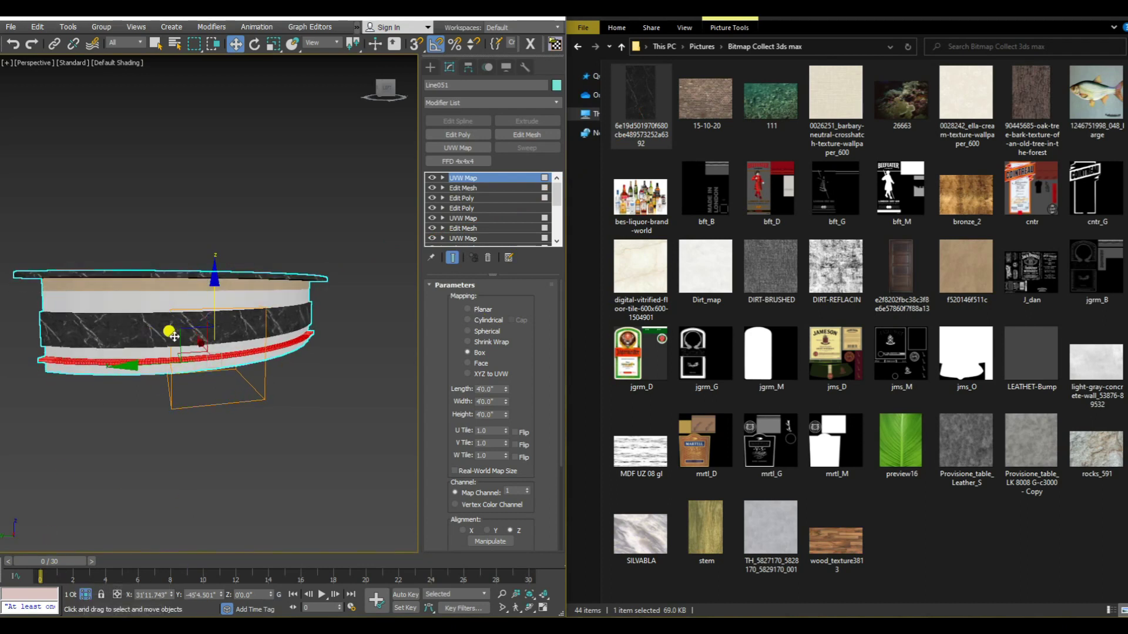
{"action": "left_click", "coordinate": [85, 594]}
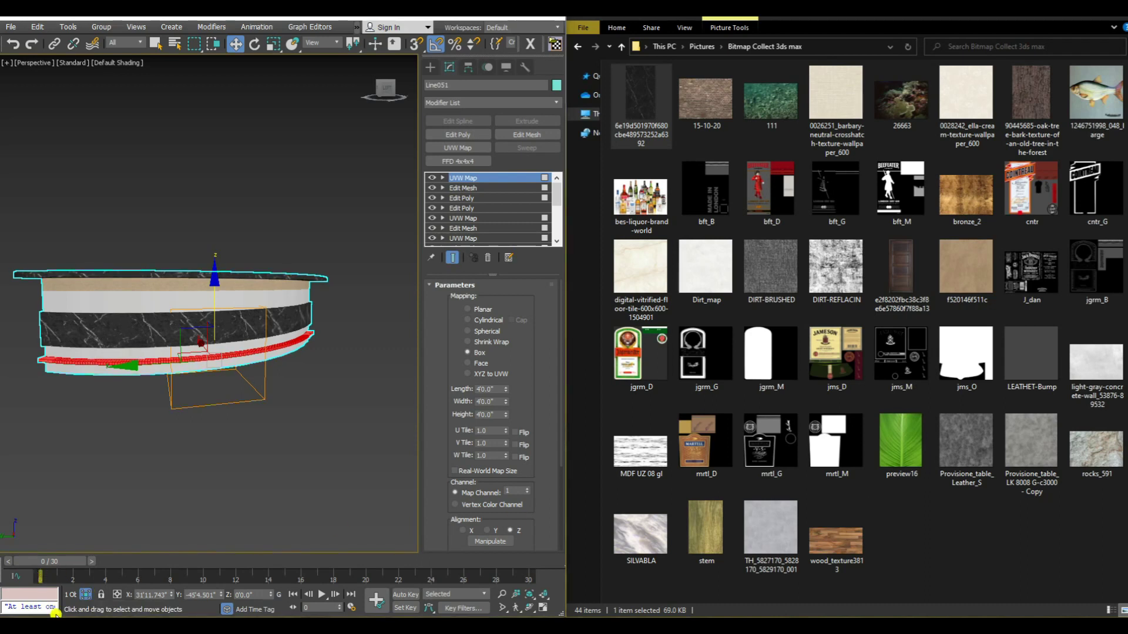
{"action": "left_click", "coordinate": [84, 596]}
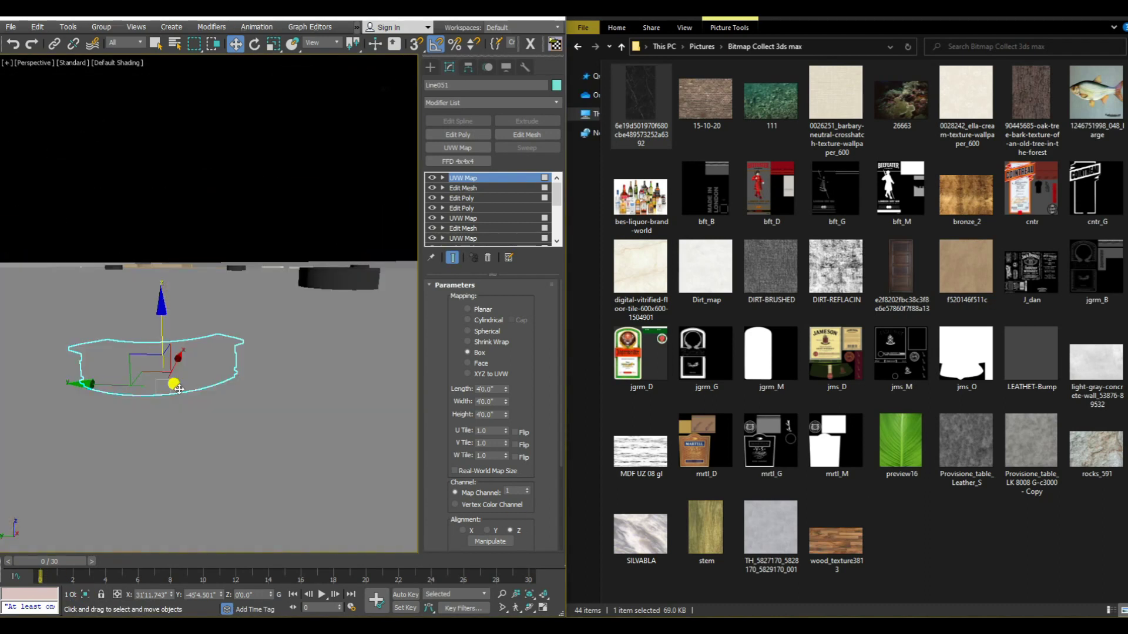
Isolate the wooden floor with Alt+Q and zoom in close.
{"action": "left_click", "coordinate": [254, 415]}
{"action": "key", "text": "alt+q"}
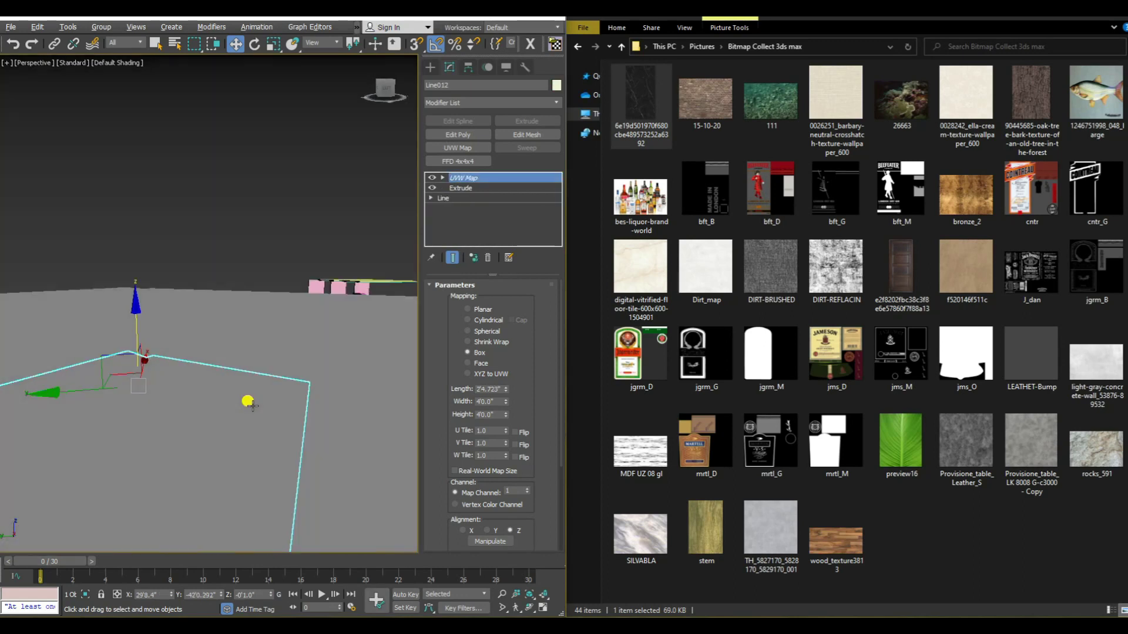
{"action": "middle_click_drag", "start_coordinate": [256, 406], "coordinate": [252, 363], "text": "alt"}
{"action": "scroll", "coordinate": [243, 329], "scroll_direction": "up", "scroll_amount": 5}
{"action": "scroll", "coordinate": [247, 282], "scroll_direction": "up", "scroll_amount": 3}
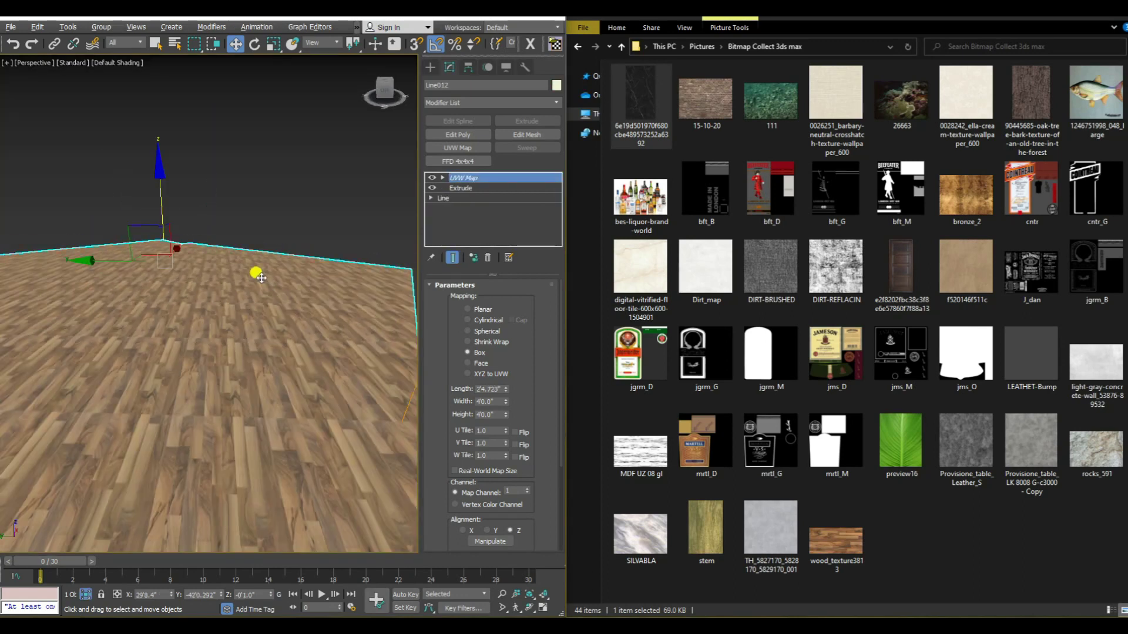
{"action": "scroll", "coordinate": [252, 270], "scroll_direction": "up", "scroll_amount": 2}
Drag the wood_texture3813 texture onto the floor and orbit to check it.
{"action": "left_click", "coordinate": [849, 552]}
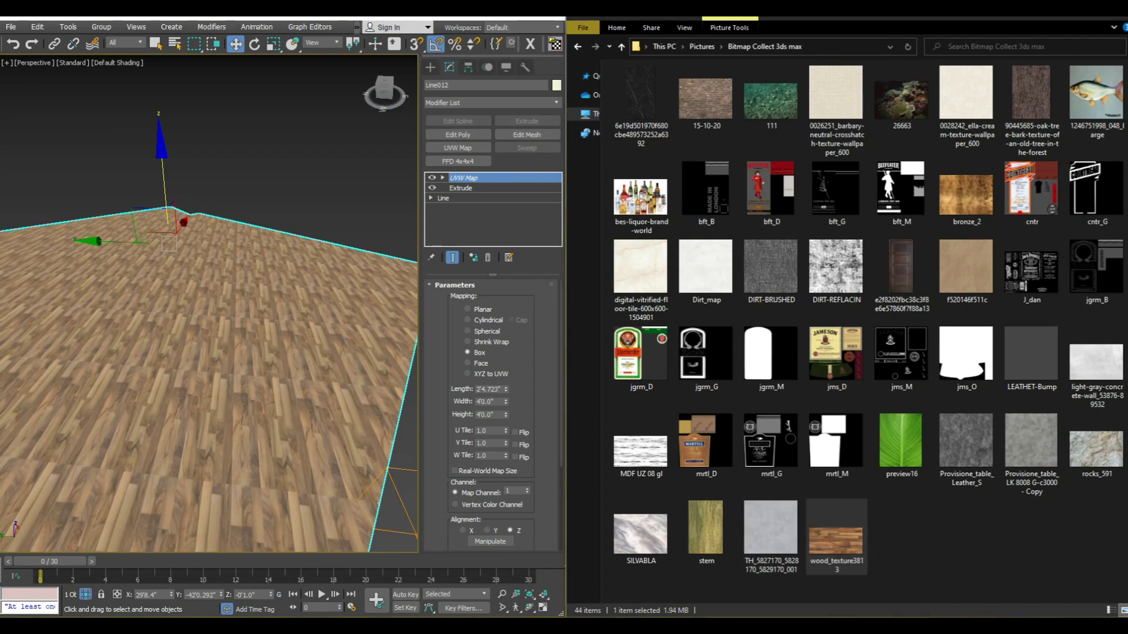
{"action": "left_click_drag", "start_coordinate": [816, 540], "coordinate": [257, 429]}
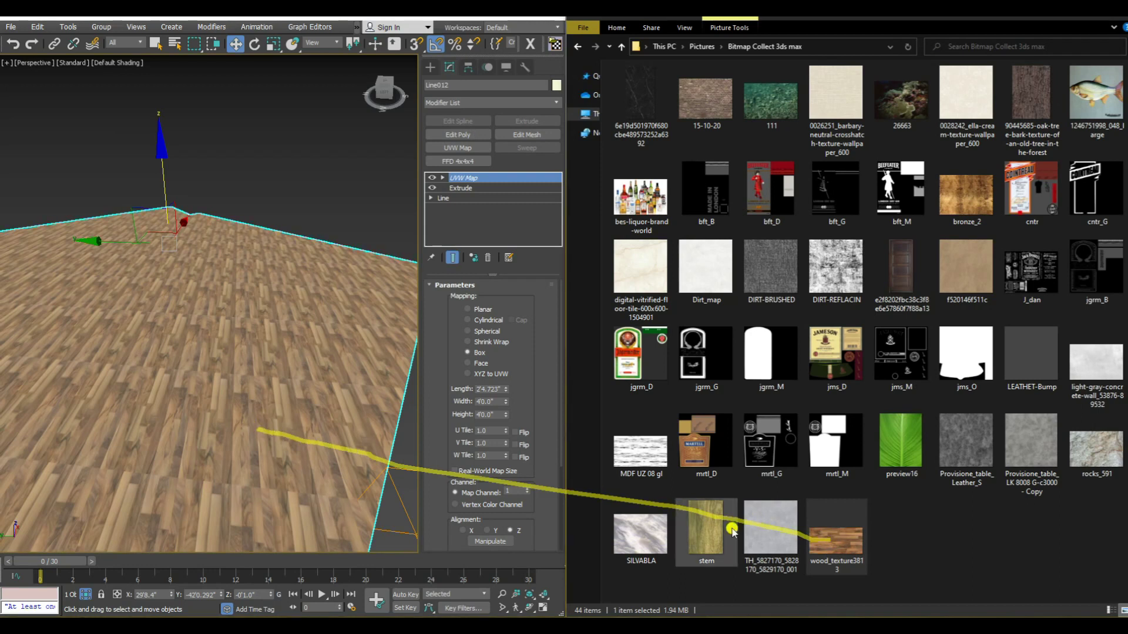
{"action": "mouse_move", "coordinate": [232, 365]}
{"action": "middle_mouse_down", "text": "alt"}
{"action": "mouse_move", "coordinate": [254, 343]}
{"action": "mouse_move", "coordinate": [238, 394]}
{"action": "mouse_move", "coordinate": [262, 401]}
{"action": "mouse_move", "coordinate": [239, 373]}
{"action": "middle_mouse_up", "text": "alt"}
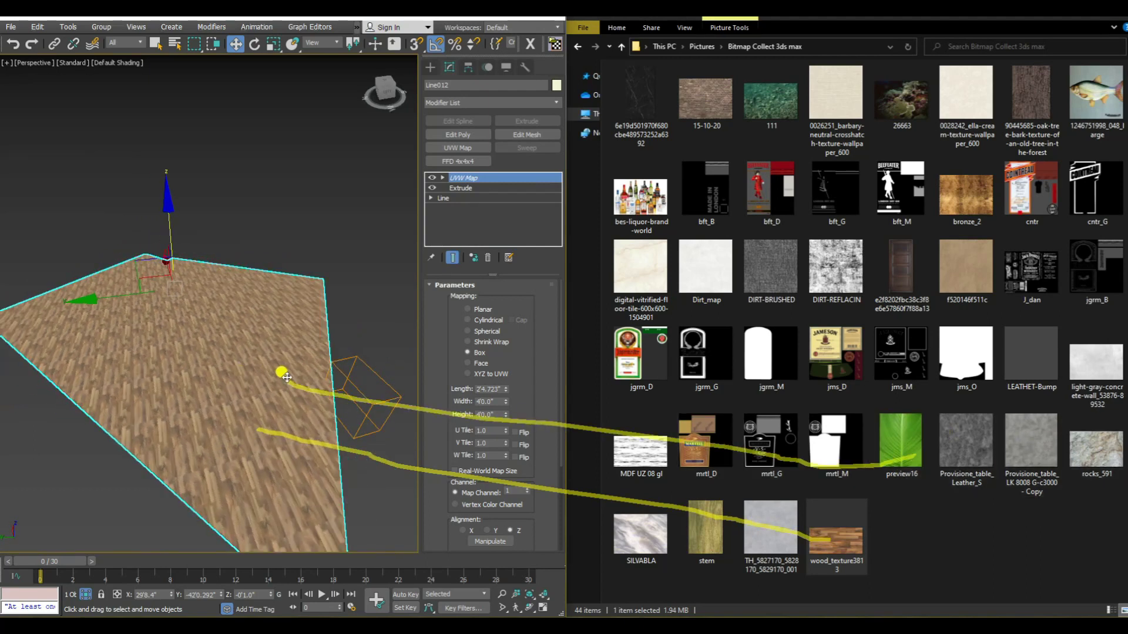
{"action": "middle_click_drag", "start_coordinate": [280, 474], "coordinate": [297, 395], "text": "alt"}
{"action": "middle_click_drag", "start_coordinate": [200, 401], "coordinate": [203, 406]}
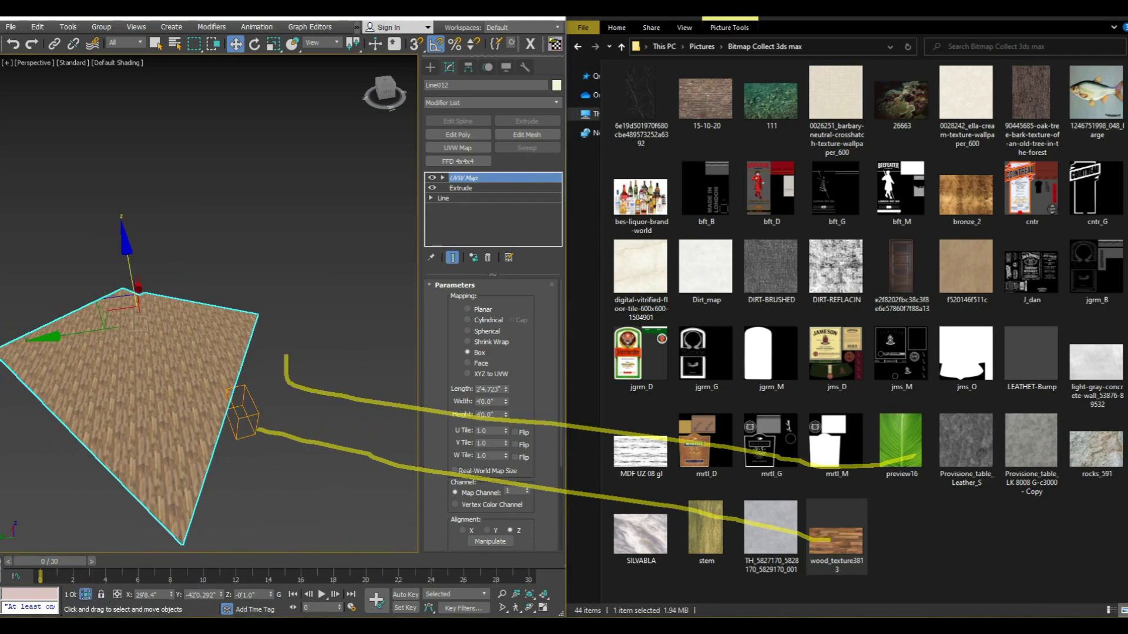
End isolation and zoom around the full room scene.
{"action": "left_click", "coordinate": [88, 598]}
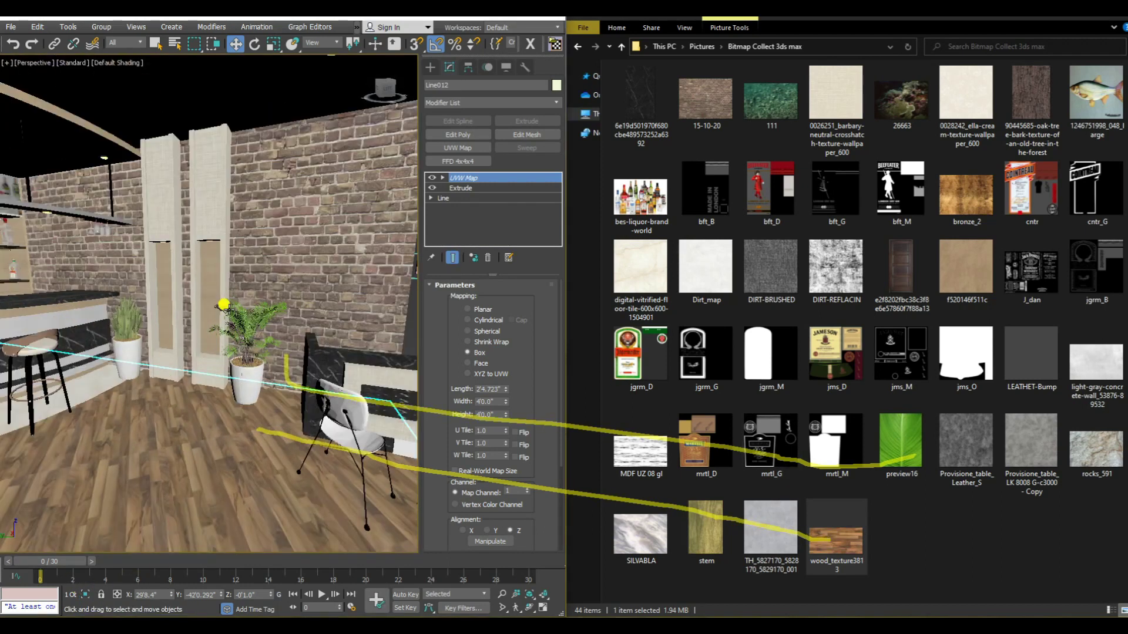
{"action": "scroll", "coordinate": [223, 304], "scroll_direction": "up", "scroll_amount": 4}
{"action": "scroll", "coordinate": [259, 352], "scroll_direction": "up", "scroll_amount": 3}
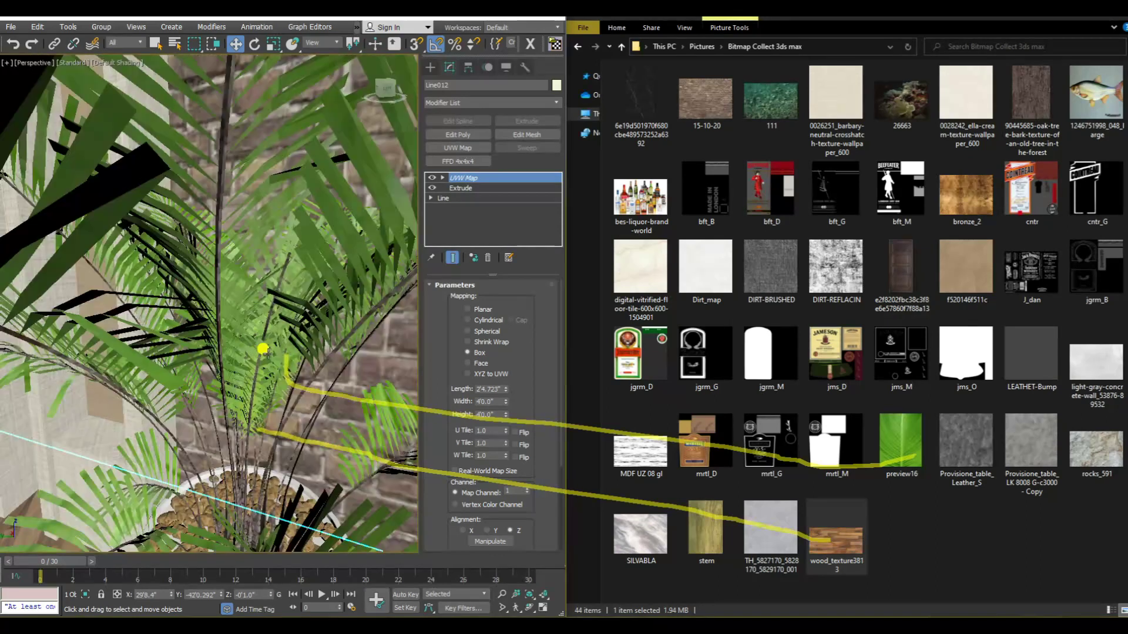
{"action": "scroll", "coordinate": [333, 351], "scroll_direction": "down", "scroll_amount": 2}
{"action": "scroll", "coordinate": [218, 344], "scroll_direction": "down", "scroll_amount": 2}
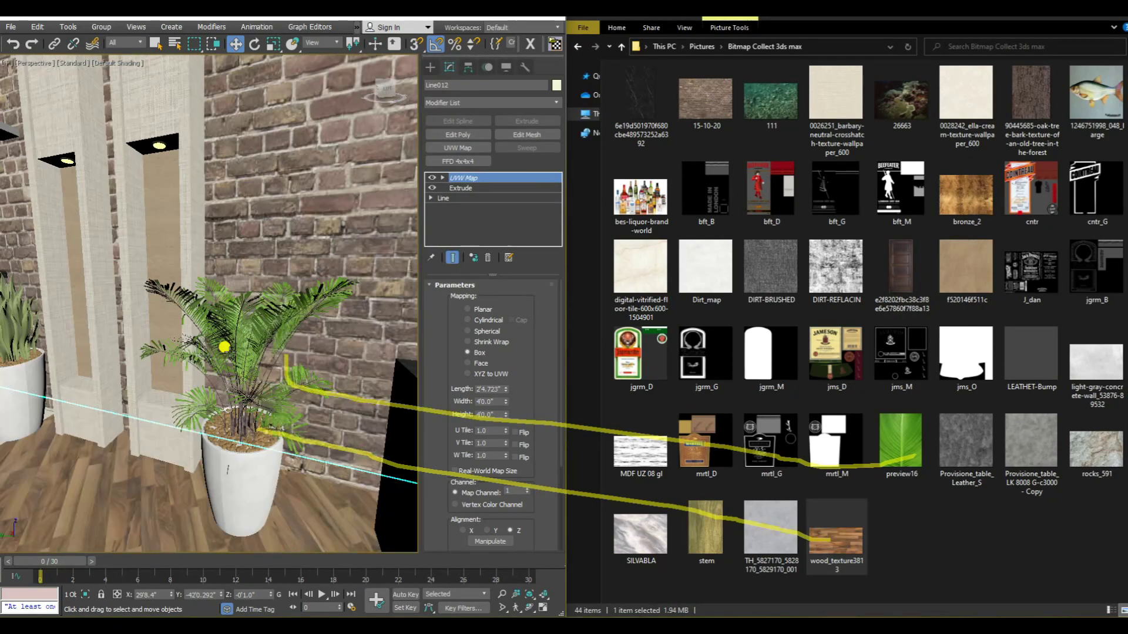
{"action": "scroll", "coordinate": [213, 340], "scroll_direction": "down", "scroll_amount": 2}
{"action": "scroll", "coordinate": [282, 340], "scroll_direction": "down", "scroll_amount": 2}
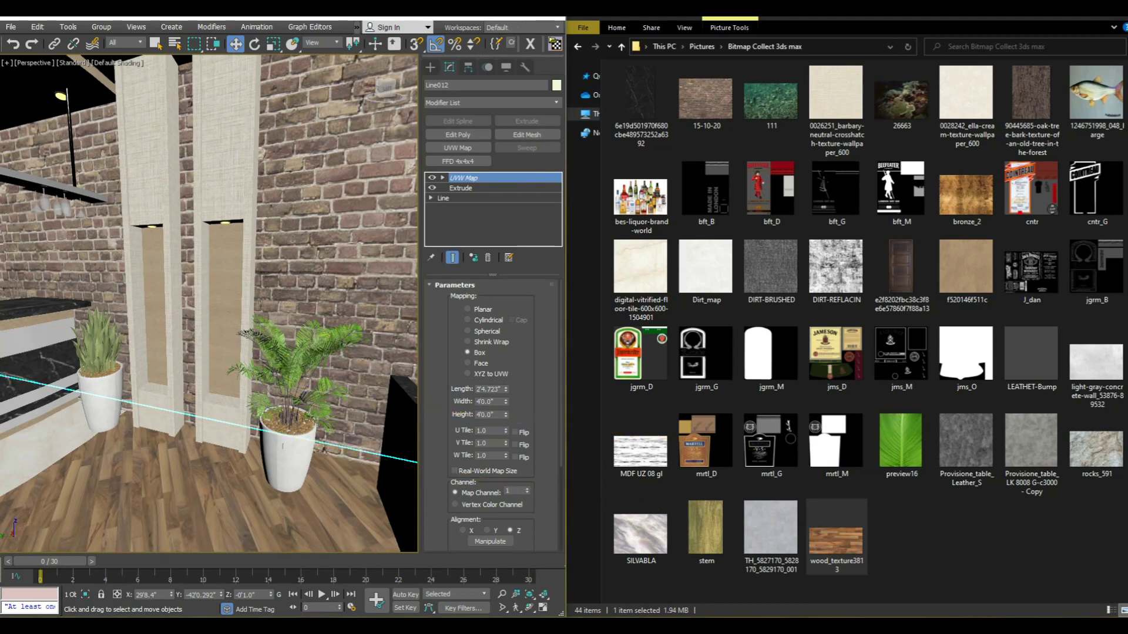
{"action": "scroll", "coordinate": [251, 372], "scroll_direction": "down", "scroll_amount": 2}
{"action": "scroll", "coordinate": [247, 382], "scroll_direction": "down", "scroll_amount": 2}
{"action": "scroll", "coordinate": [240, 395], "scroll_direction": "down", "scroll_amount": 2}
Orbit to the beige wall and isolate it with Alt+Q.
{"action": "mouse_move", "coordinate": [241, 395]}
{"action": "middle_mouse_down", "text": "alt"}
{"action": "mouse_move", "coordinate": [235, 365]}
{"action": "mouse_move", "coordinate": [295, 322]}
{"action": "mouse_move", "coordinate": [267, 327]}
{"action": "mouse_move", "coordinate": [431, 403]}
{"action": "middle_mouse_up", "text": "alt"}
{"action": "middle_click_drag", "start_coordinate": [302, 322], "coordinate": [294, 319], "text": "alt"}
{"action": "key", "text": "alt+q"}
{"action": "scroll", "coordinate": [235, 300], "scroll_direction": "up", "scroll_amount": 3}
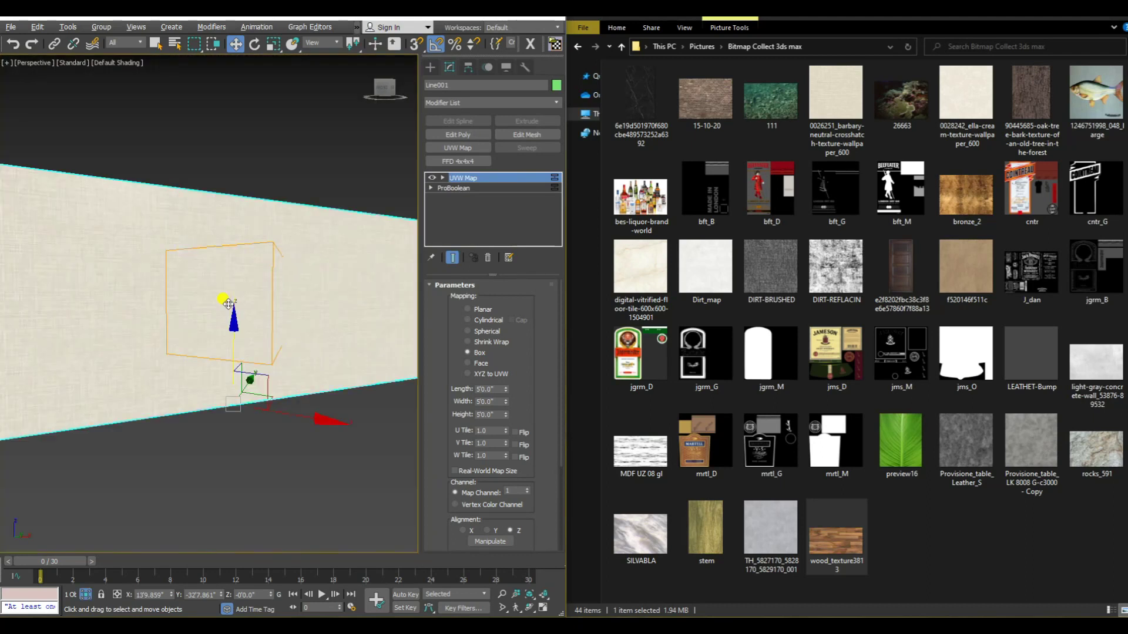
{"action": "scroll", "coordinate": [228, 304], "scroll_direction": "up", "scroll_amount": 3}
Preview the crosshatch wallpaper texture in Photos, then close it and deselect the wall.
{"action": "left_click", "coordinate": [831, 118]}
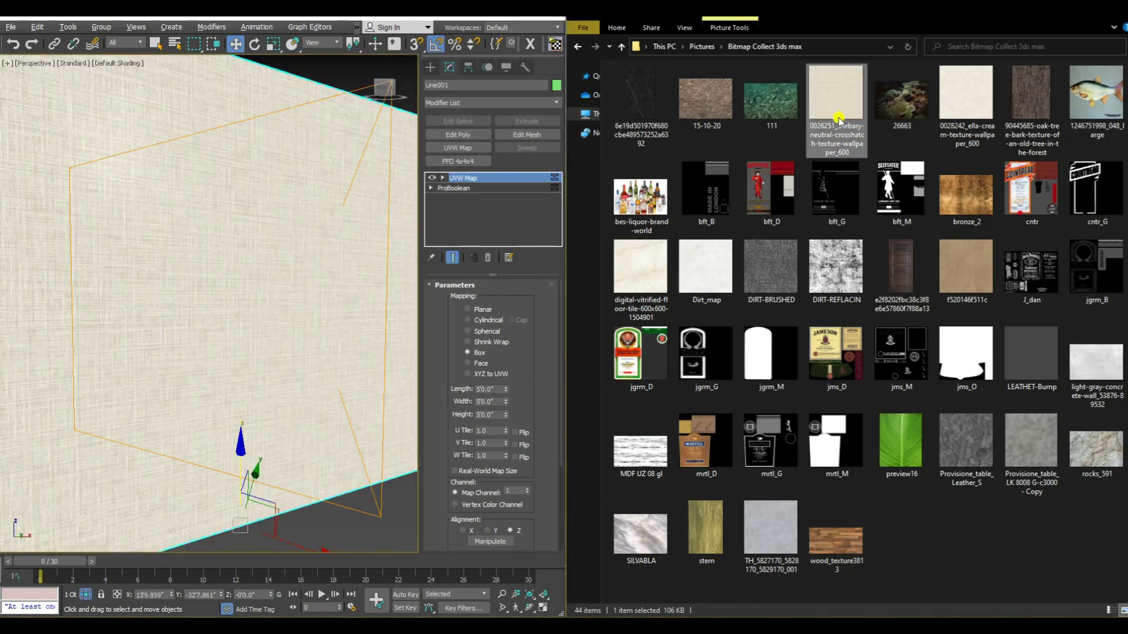
{"action": "double_click", "coordinate": [839, 110]}
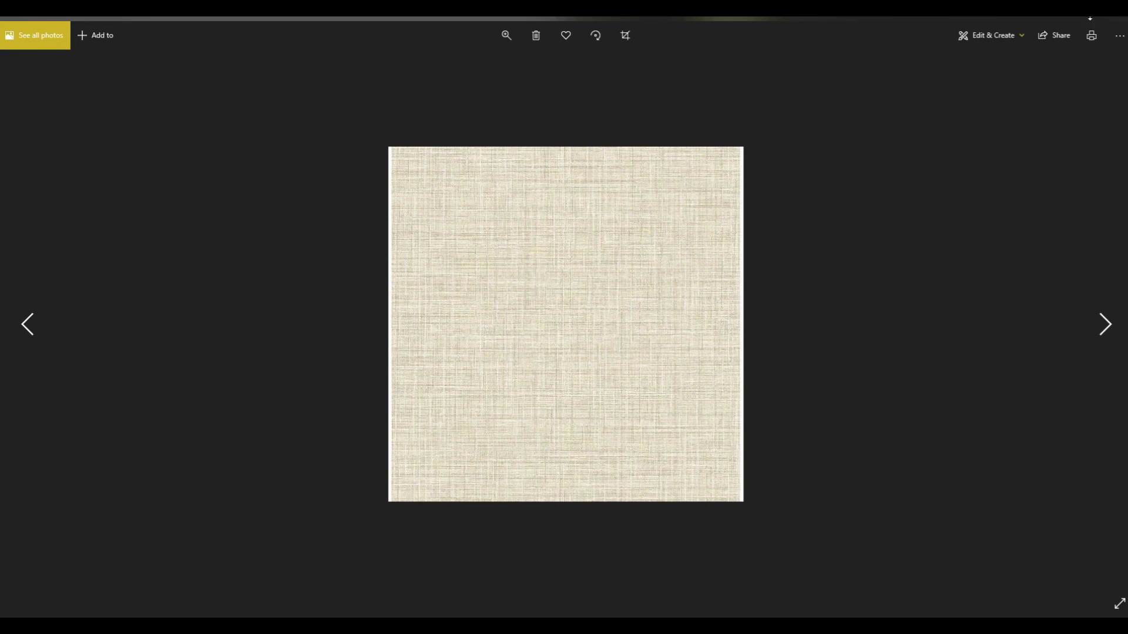
{"action": "left_click", "coordinate": [1115, 21]}
{"action": "mouse_move", "coordinate": [221, 314]}
{"action": "middle_mouse_down", "text": "alt"}
{"action": "mouse_move", "coordinate": [282, 297]}
{"action": "mouse_move", "coordinate": [320, 400]}
{"action": "middle_mouse_up", "text": "alt"}
{"action": "left_click", "coordinate": [320, 400]}
End isolation and orbit the full room to face the aquarium.
{"action": "scroll", "coordinate": [347, 336], "scroll_direction": "down", "scroll_amount": 3}
{"action": "scroll", "coordinate": [345, 335], "scroll_direction": "up", "scroll_amount": 3}
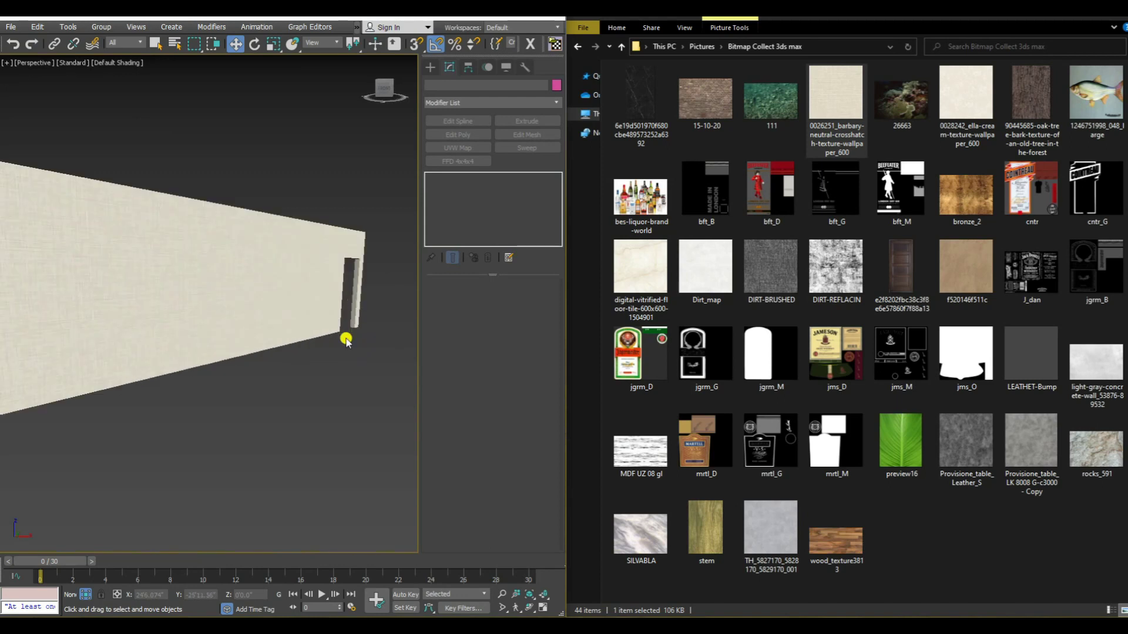
{"action": "middle_click_drag", "start_coordinate": [345, 334], "coordinate": [216, 332]}
{"action": "left_click", "coordinate": [84, 595]}
{"action": "mouse_move", "coordinate": [151, 407]}
{"action": "middle_mouse_down"}
{"action": "mouse_move", "coordinate": [196, 380]}
{"action": "mouse_move", "coordinate": [209, 348]}
{"action": "mouse_move", "coordinate": [259, 302]}
{"action": "mouse_move", "coordinate": [167, 325]}
{"action": "mouse_move", "coordinate": [194, 322]}
{"action": "middle_mouse_up"}
{"action": "scroll", "coordinate": [259, 302], "scroll_direction": "up", "scroll_amount": 5}
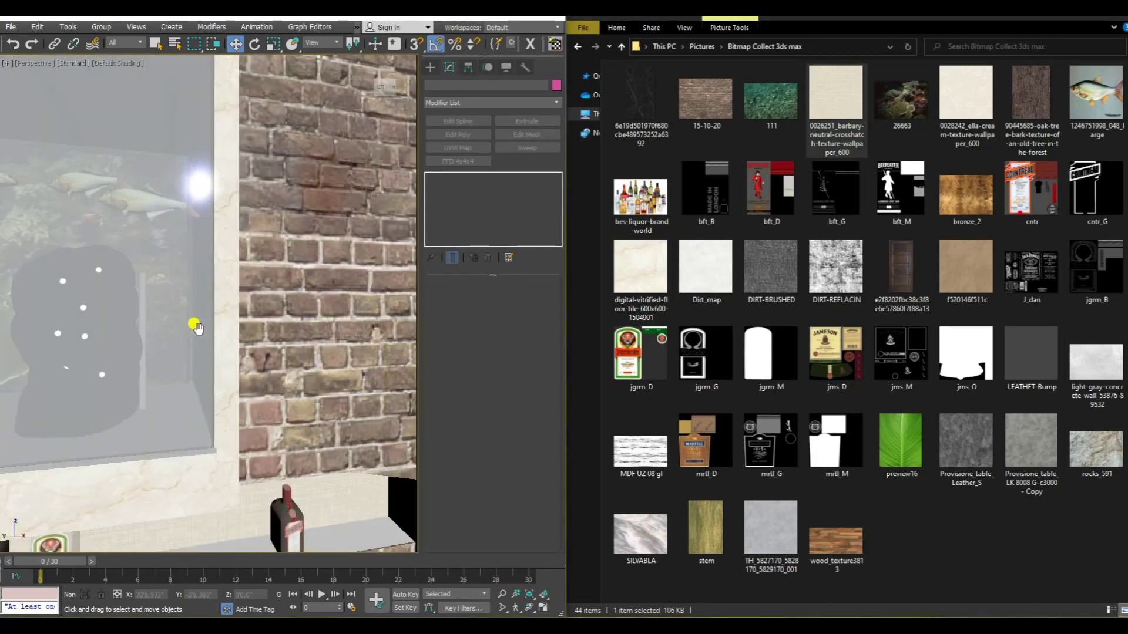
{"action": "scroll", "coordinate": [264, 323], "scroll_direction": "down", "scroll_amount": 3}
{"action": "mouse_move", "coordinate": [265, 323]}
{"action": "middle_mouse_down", "text": "alt"}
{"action": "mouse_move", "coordinate": [247, 317]}
{"action": "mouse_move", "coordinate": [272, 322]}
{"action": "middle_mouse_up", "text": "alt"}
{"action": "scroll", "coordinate": [281, 341], "scroll_direction": "up", "scroll_amount": 3}
{"action": "scroll", "coordinate": [282, 342], "scroll_direction": "up", "scroll_amount": 2}
Select aquarium Group073, hide it, then unhide all objects.
{"action": "left_click", "coordinate": [252, 267]}
{"action": "scroll", "coordinate": [235, 279], "scroll_direction": "down", "scroll_amount": 3}
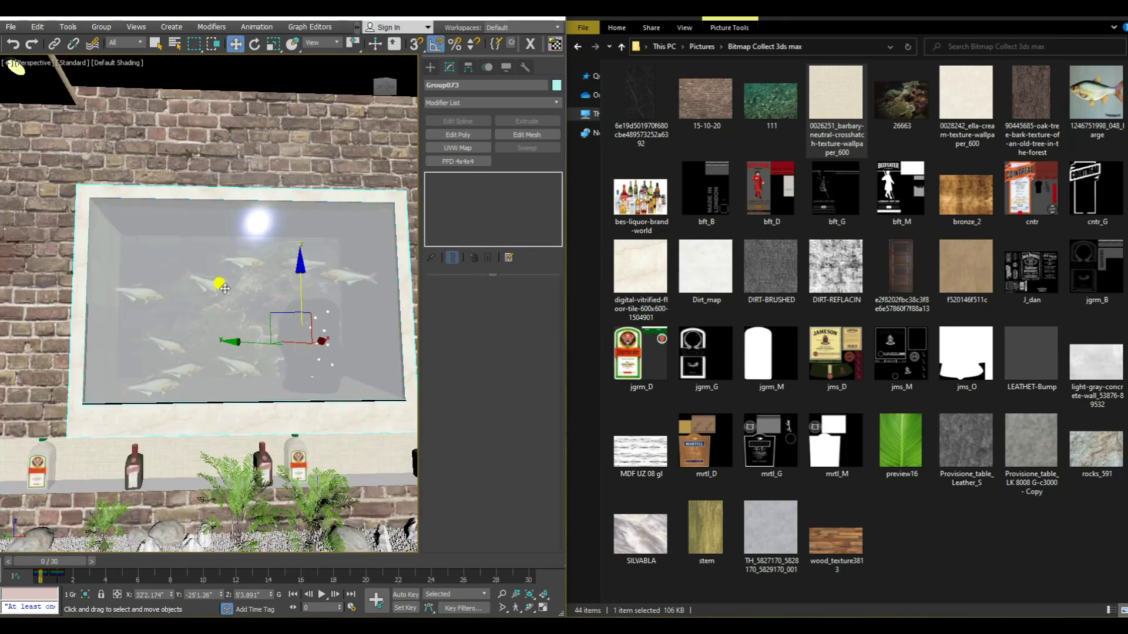
{"action": "right_click", "coordinate": [251, 321]}
{"action": "left_click", "coordinate": [291, 275]}
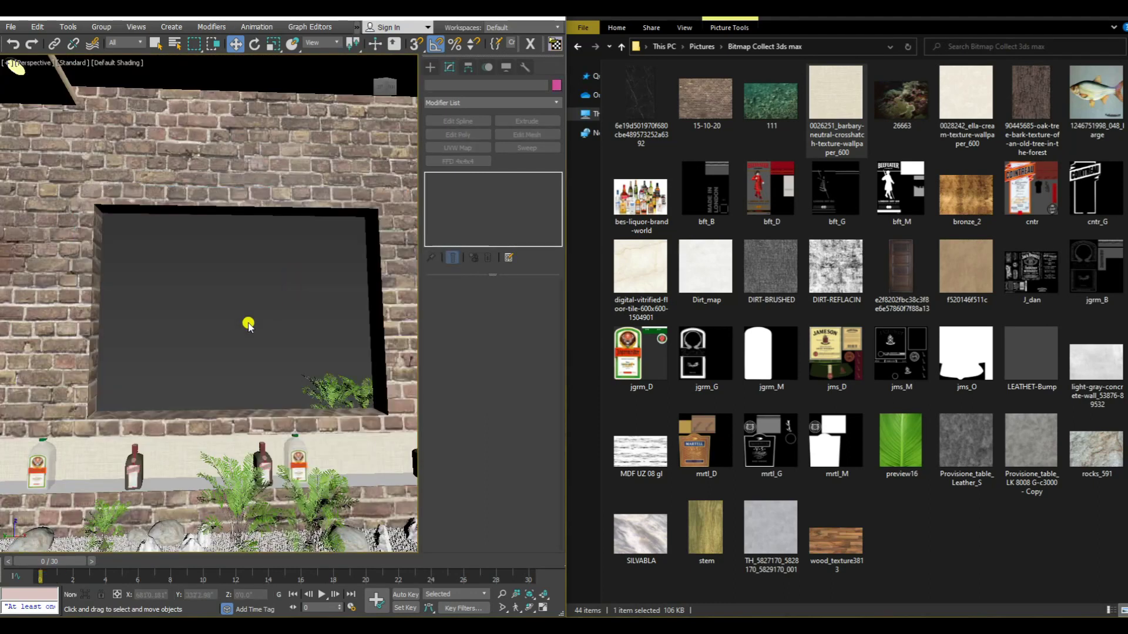
{"action": "right_click", "coordinate": [248, 326]}
{"action": "left_click", "coordinate": [300, 277]}
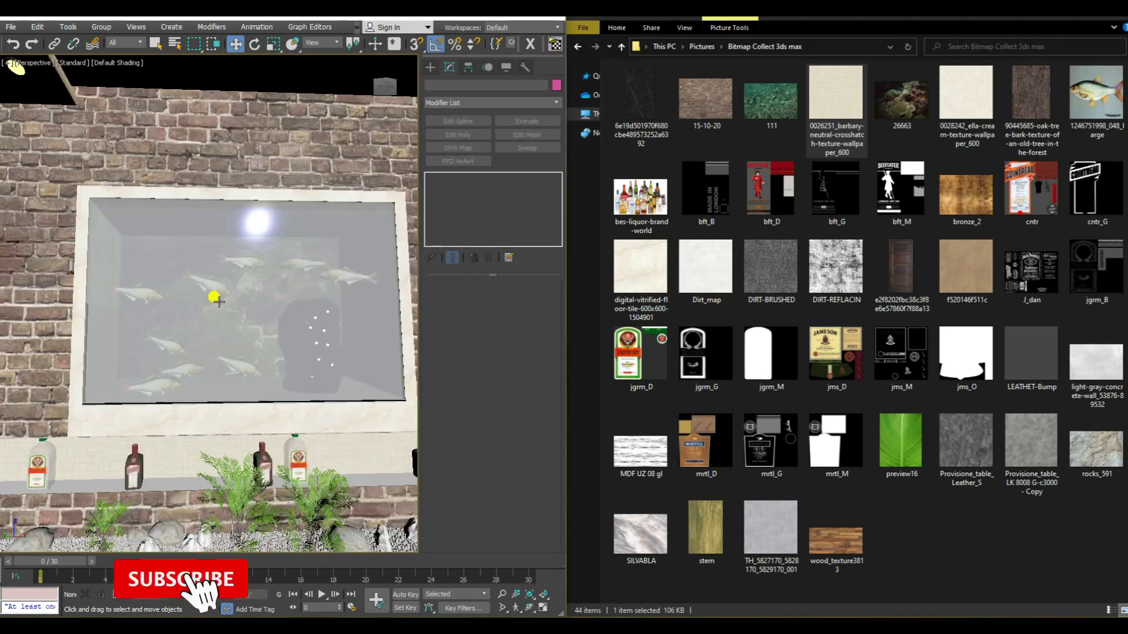
Reselect the aquarium and highlight the fish image texture in the collected folder.
{"action": "left_click", "coordinate": [218, 300]}
{"action": "scroll", "coordinate": [206, 302], "scroll_direction": "up", "scroll_amount": 3}
{"action": "scroll", "coordinate": [200, 304], "scroll_direction": "up", "scroll_amount": 2}
{"action": "scroll", "coordinate": [195, 306], "scroll_direction": "up", "scroll_amount": 2}
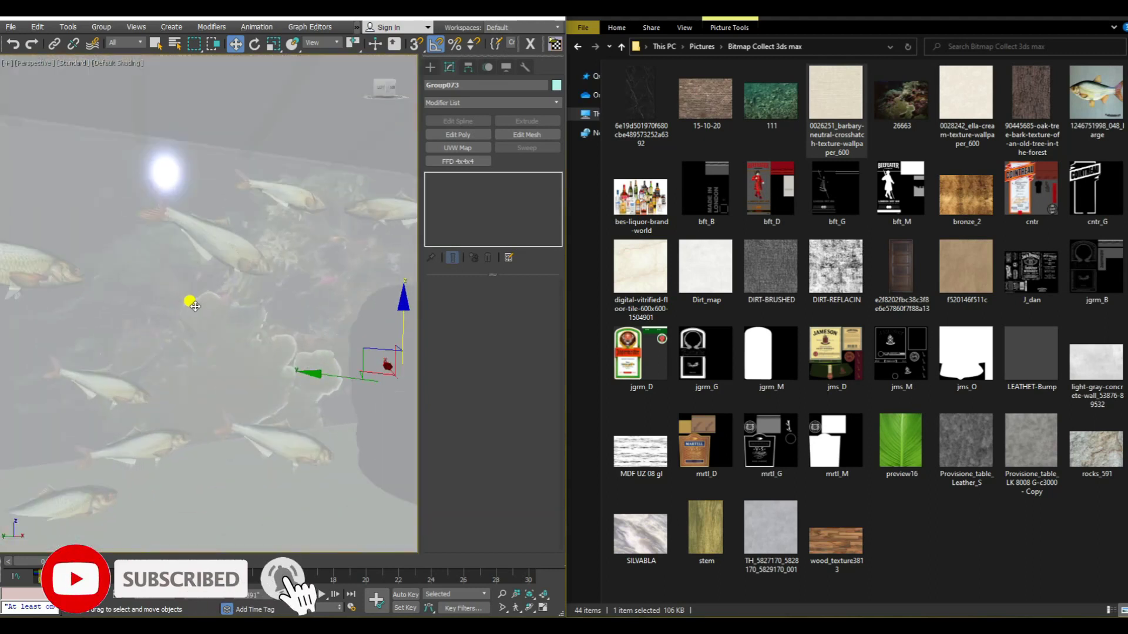
{"action": "middle_click_drag", "start_coordinate": [195, 307], "coordinate": [196, 297], "text": "alt"}
{"action": "left_click", "coordinate": [1098, 97]}
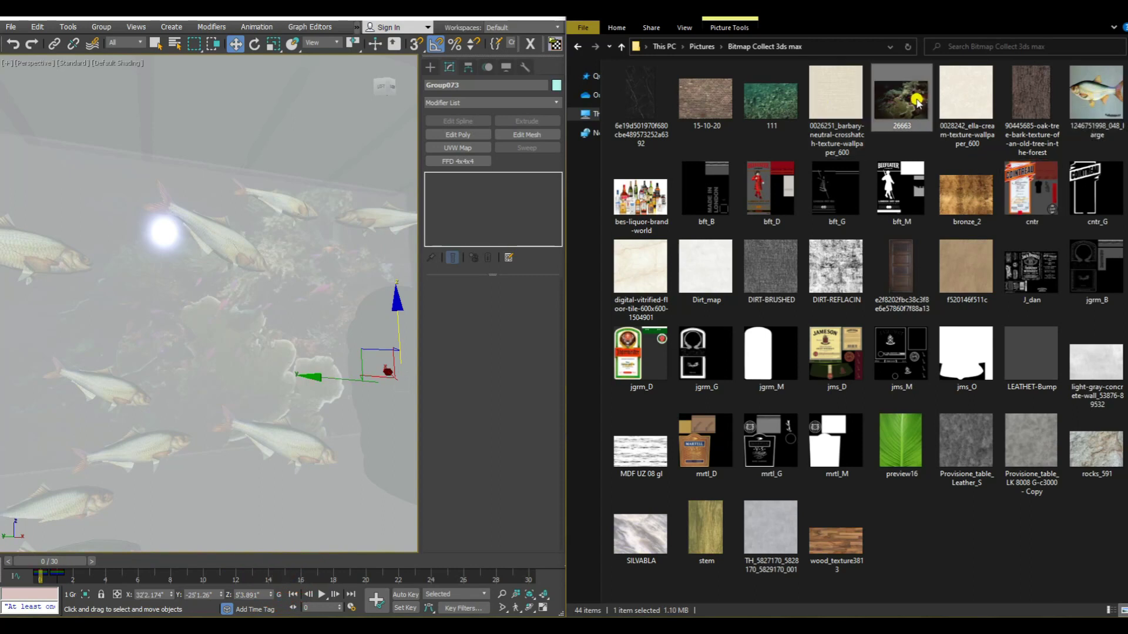
{"action": "left_click", "coordinate": [1080, 105]}
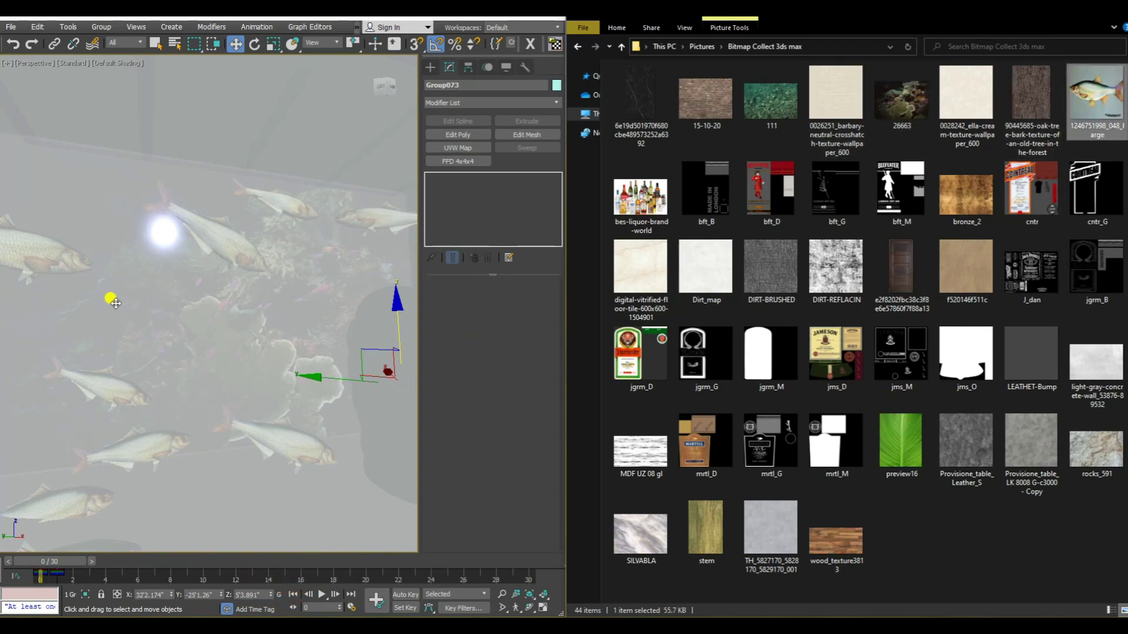
{"action": "scroll", "coordinate": [112, 292], "scroll_direction": "down", "scroll_amount": 5}
{"action": "middle_click_drag", "start_coordinate": [111, 292], "coordinate": [206, 290], "text": "alt"}
Match the Rest Room door (Line017) to the dark wooden e2f8202f… door texture.
{"action": "left_click", "coordinate": [253, 333]}
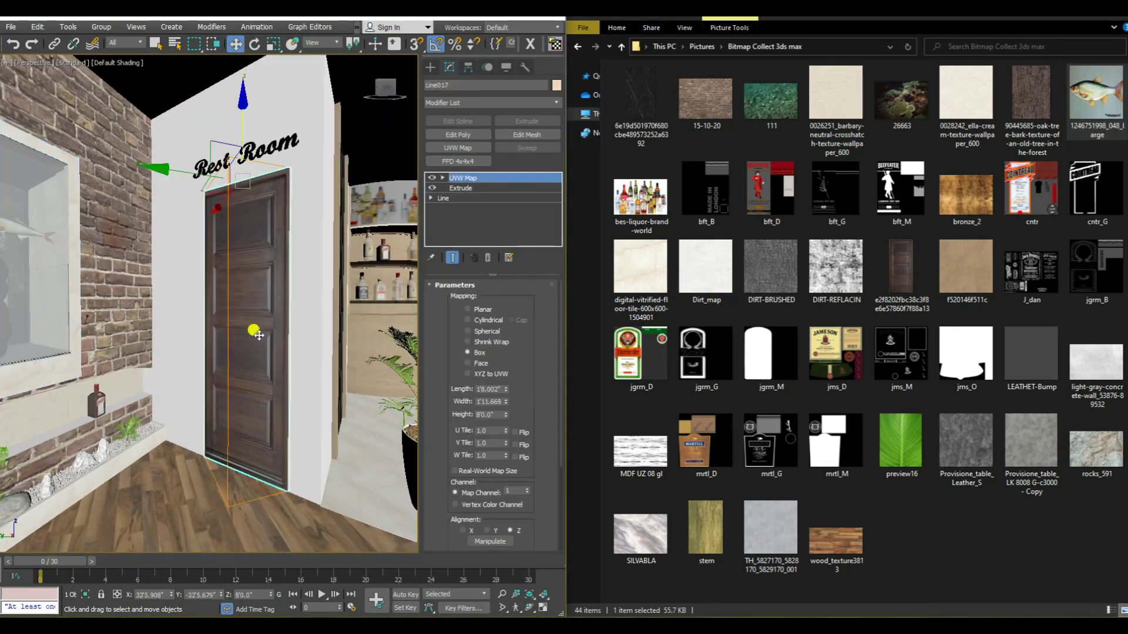
{"action": "left_click", "coordinate": [910, 267]}
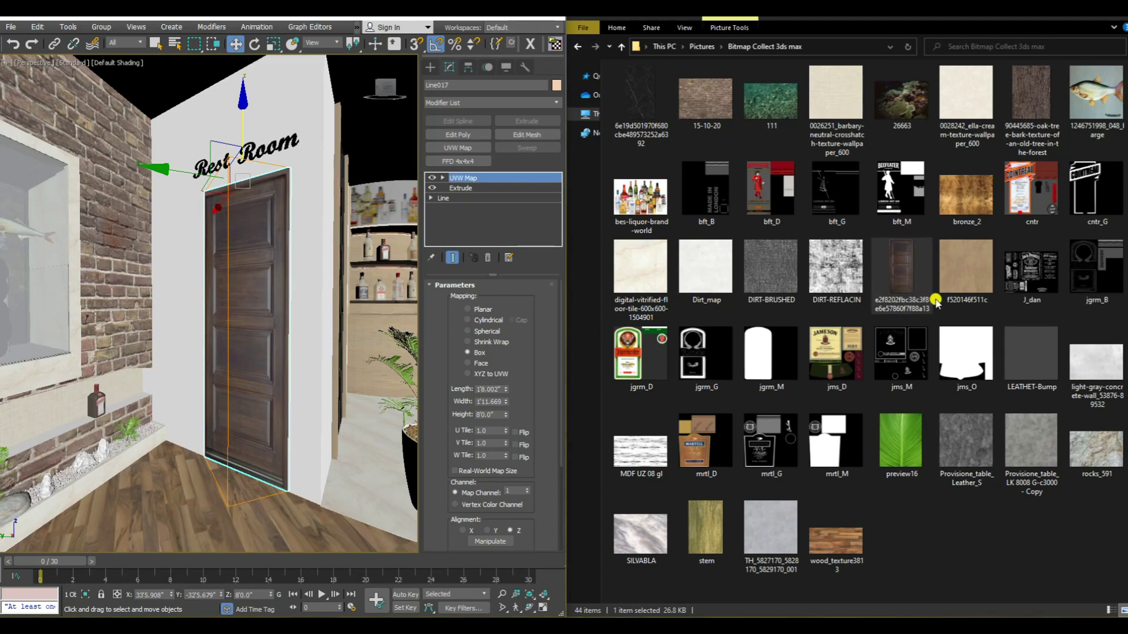
{"action": "middle_click_drag", "start_coordinate": [137, 355], "coordinate": [247, 352], "text": "alt"}
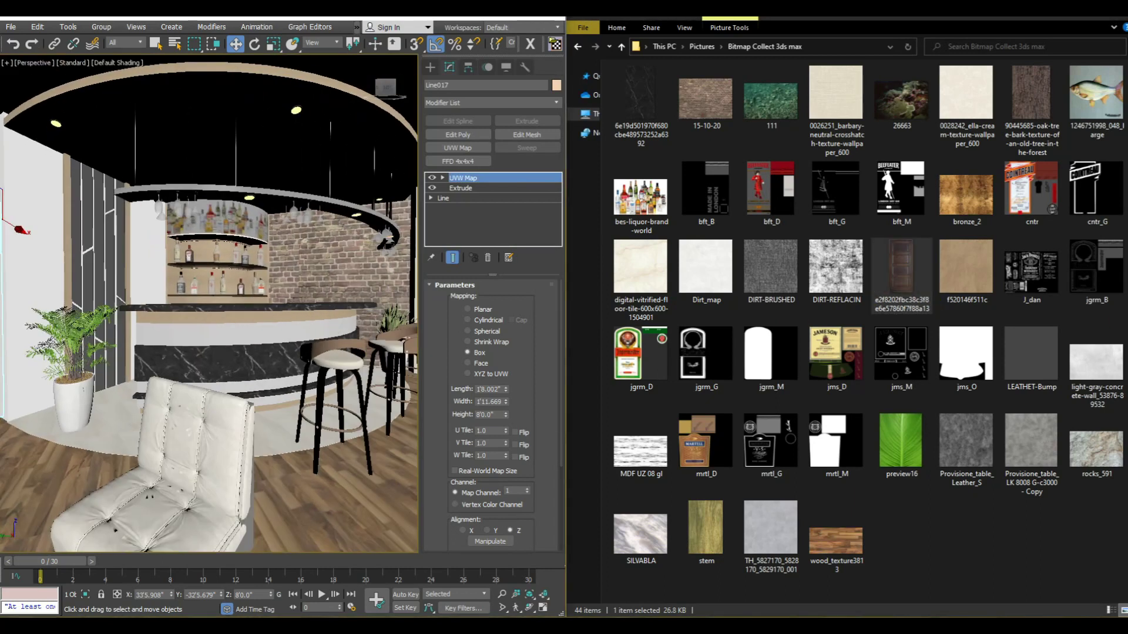
Zoom and pan around the bar counter to view the stools, plants and armchair.
{"action": "scroll", "coordinate": [345, 258], "scroll_direction": "down", "scroll_amount": 5}
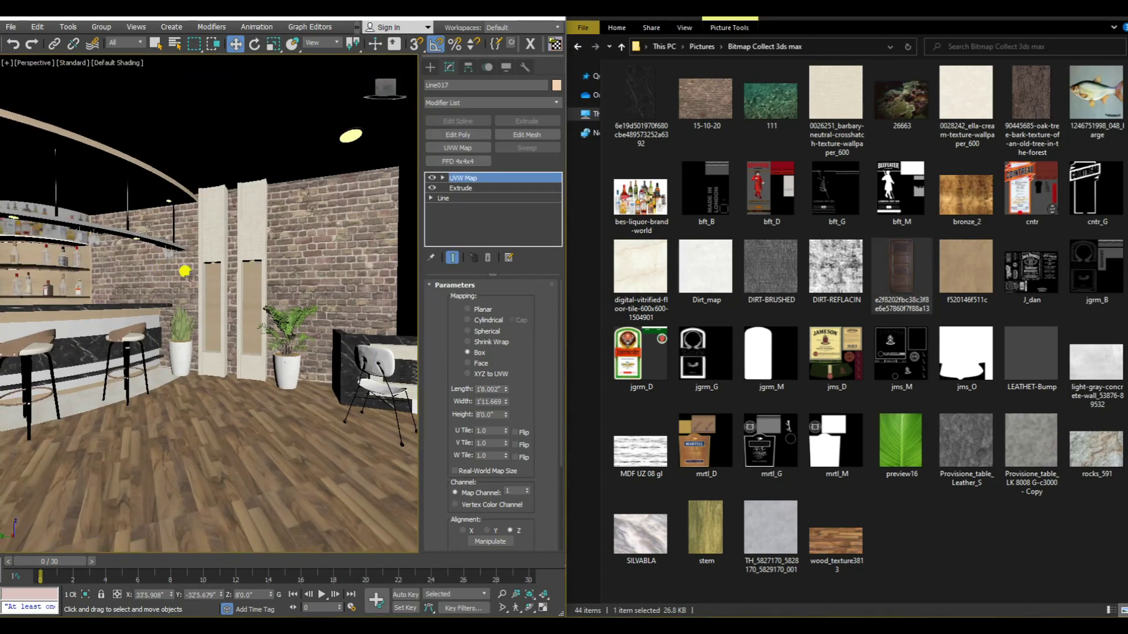
{"action": "scroll", "coordinate": [352, 267], "scroll_direction": "down", "scroll_amount": 5}
{"action": "scroll", "coordinate": [329, 276], "scroll_direction": "up", "scroll_amount": 5}
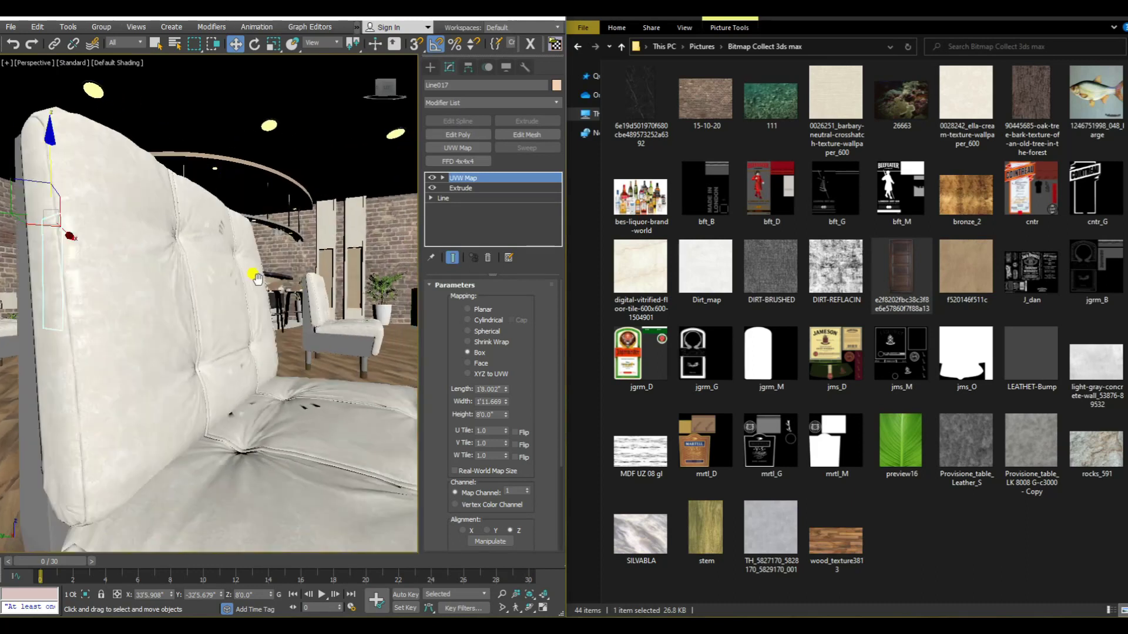
{"action": "scroll", "coordinate": [259, 289], "scroll_direction": "down", "scroll_amount": 3}
{"action": "scroll", "coordinate": [259, 289], "scroll_direction": "up", "scroll_amount": 3}
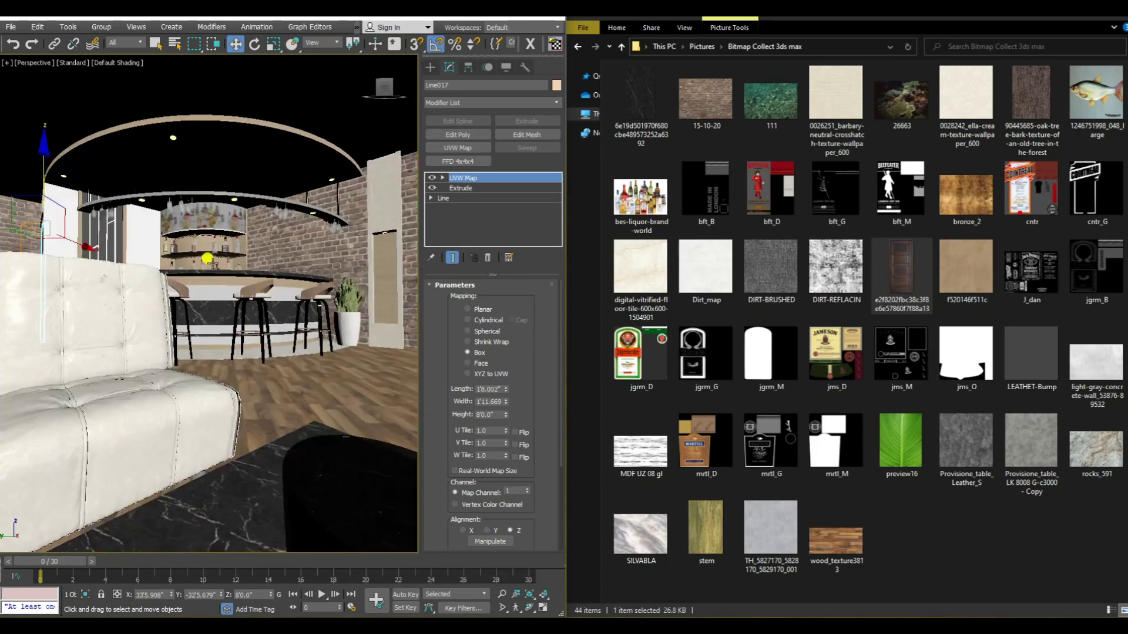
{"action": "scroll", "coordinate": [170, 312], "scroll_direction": "up", "scroll_amount": 4}
{"action": "scroll", "coordinate": [170, 313], "scroll_direction": "up", "scroll_amount": 2}
{"action": "scroll", "coordinate": [182, 300], "scroll_direction": "up", "scroll_amount": 2}
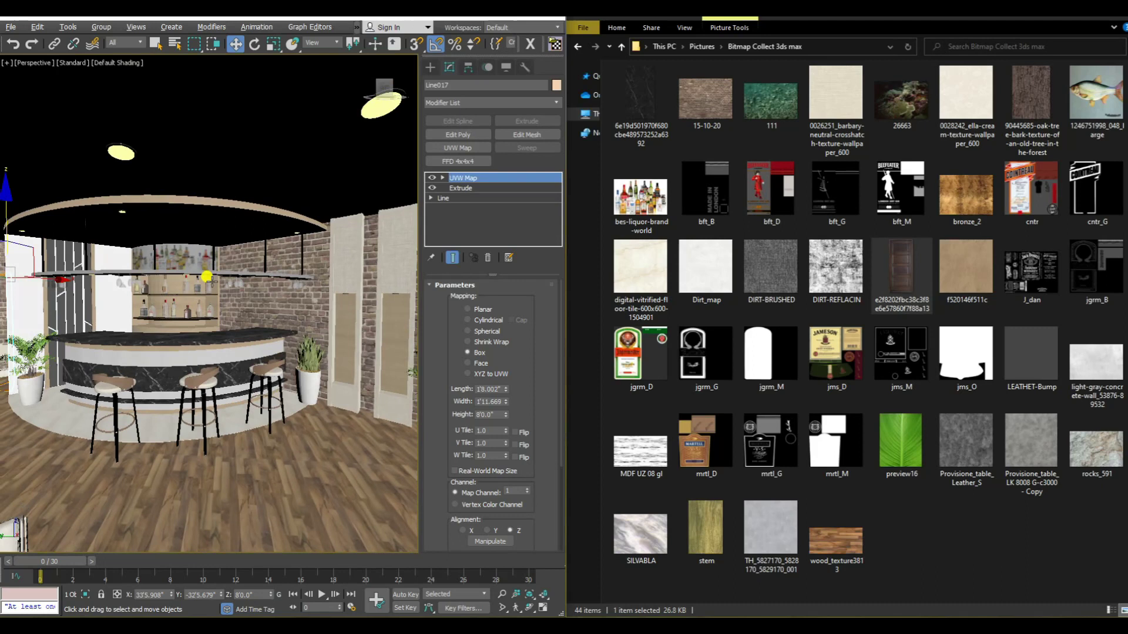
{"action": "scroll", "coordinate": [194, 288], "scroll_direction": "up", "scroll_amount": 2}
{"action": "scroll", "coordinate": [205, 275], "scroll_direction": "up", "scroll_amount": 1}
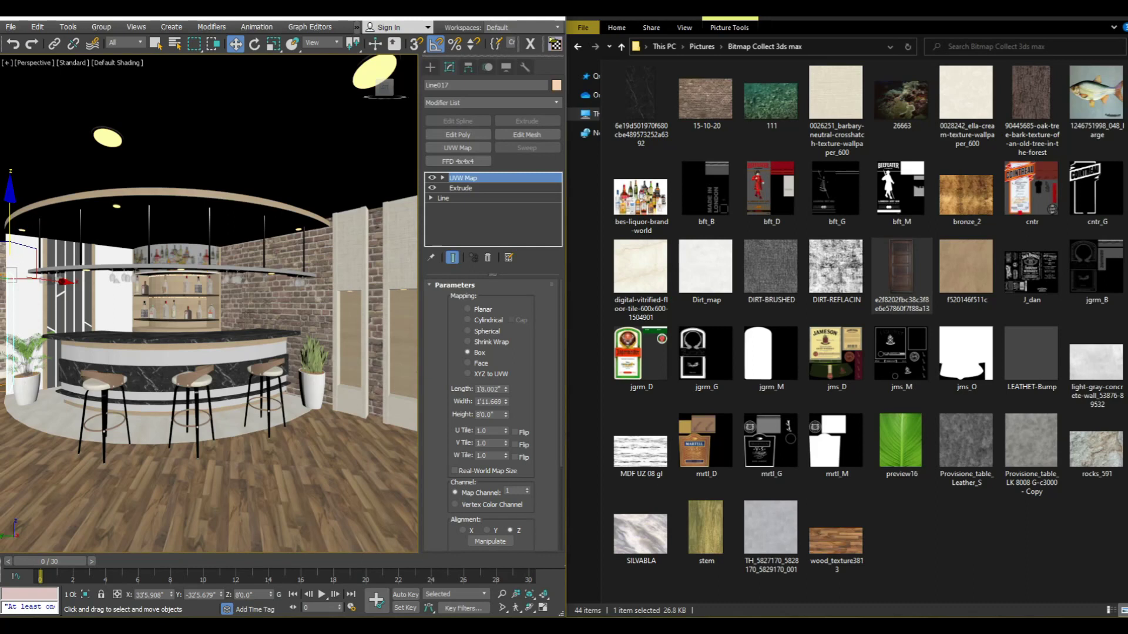
{"action": "scroll", "coordinate": [375, 394], "scroll_direction": "up", "scroll_amount": 2}
{"action": "scroll", "coordinate": [329, 397], "scroll_direction": "up", "scroll_amount": 2}
{"action": "scroll", "coordinate": [282, 399], "scroll_direction": "up", "scroll_amount": 2}
{"action": "scroll", "coordinate": [242, 401], "scroll_direction": "up", "scroll_amount": 2}
{"action": "scroll", "coordinate": [242, 402], "scroll_direction": "down", "scroll_amount": 3}
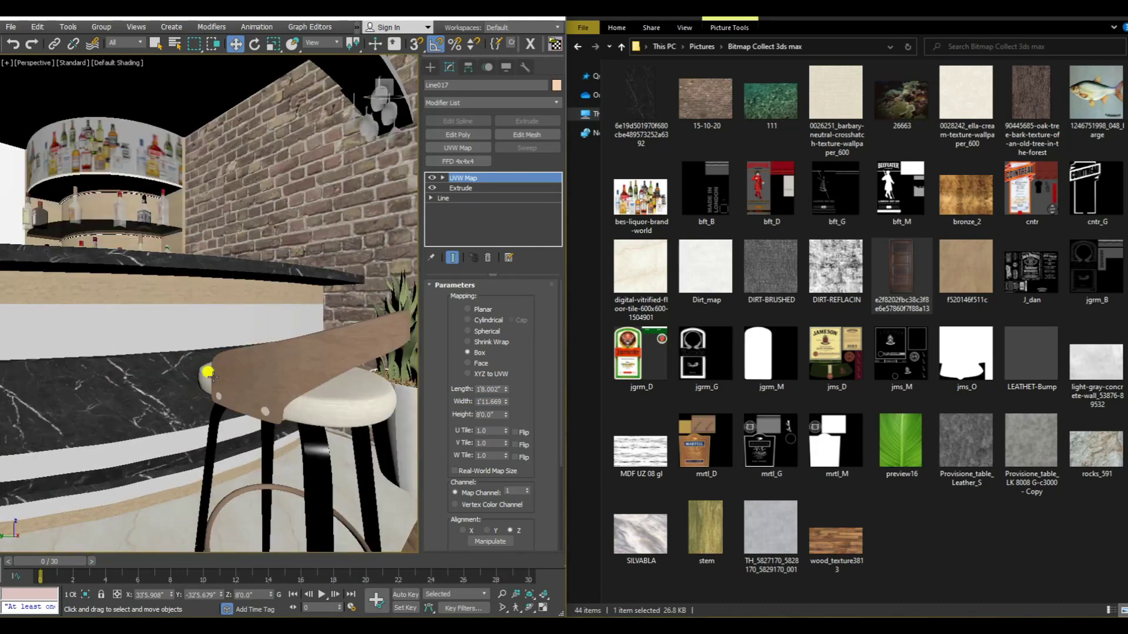
{"action": "scroll", "coordinate": [221, 335], "scroll_direction": "up", "scroll_amount": 2}
{"action": "scroll", "coordinate": [177, 353], "scroll_direction": "down", "scroll_amount": 4}
{"action": "scroll", "coordinate": [188, 360], "scroll_direction": "up", "scroll_amount": 2}
{"action": "scroll", "coordinate": [206, 352], "scroll_direction": "down", "scroll_amount": 6}
{"action": "scroll", "coordinate": [235, 371], "scroll_direction": "down", "scroll_amount": 1}
{"action": "middle_click_drag", "start_coordinate": [260, 383], "coordinate": [265, 382]}
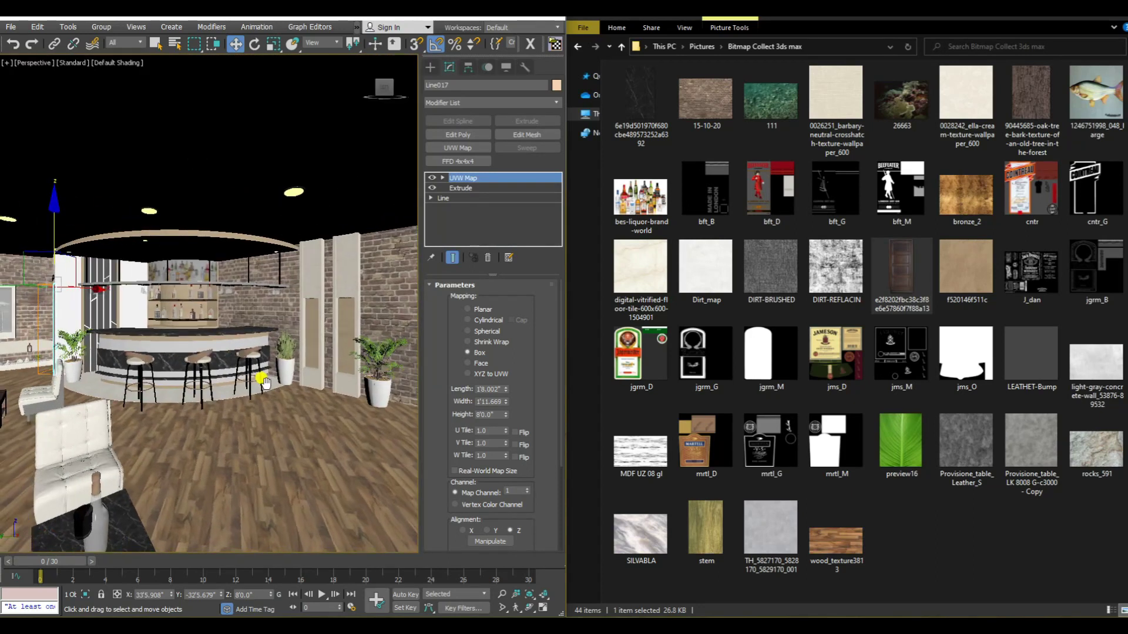